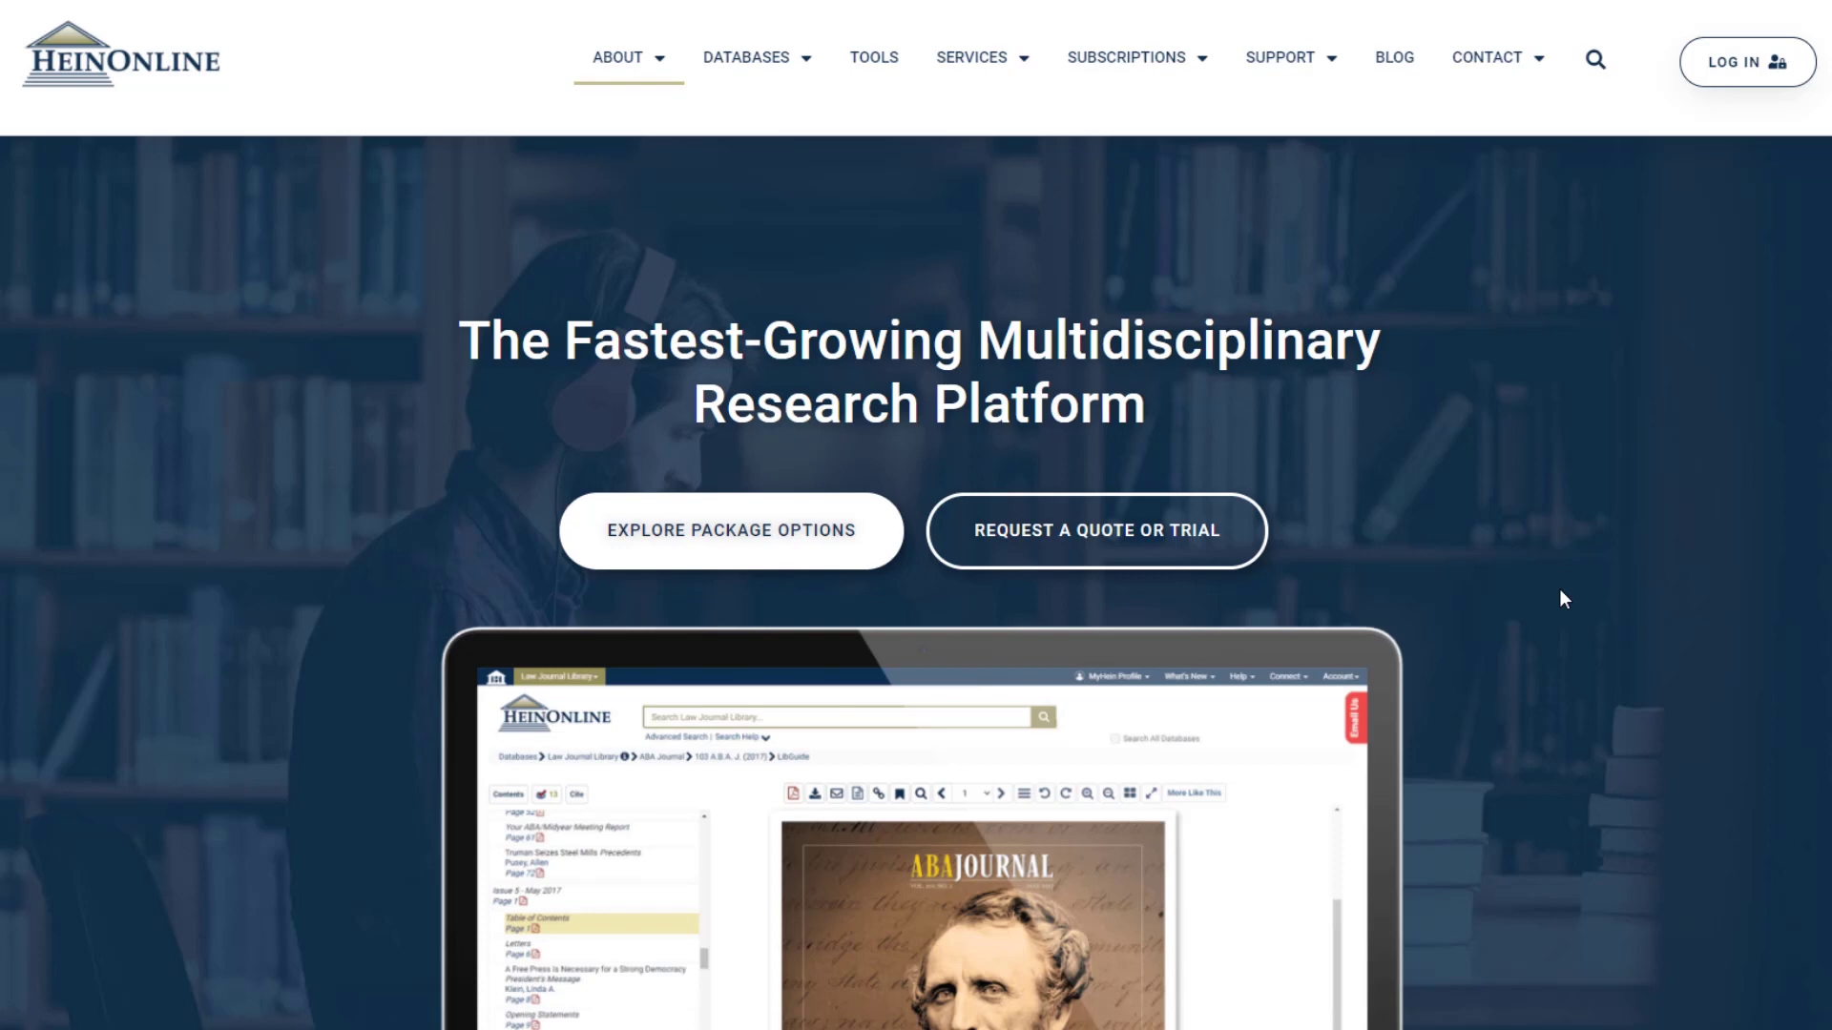
Step: Log in to HeinOnline with the institution's username and password
left_click(1761, 84)
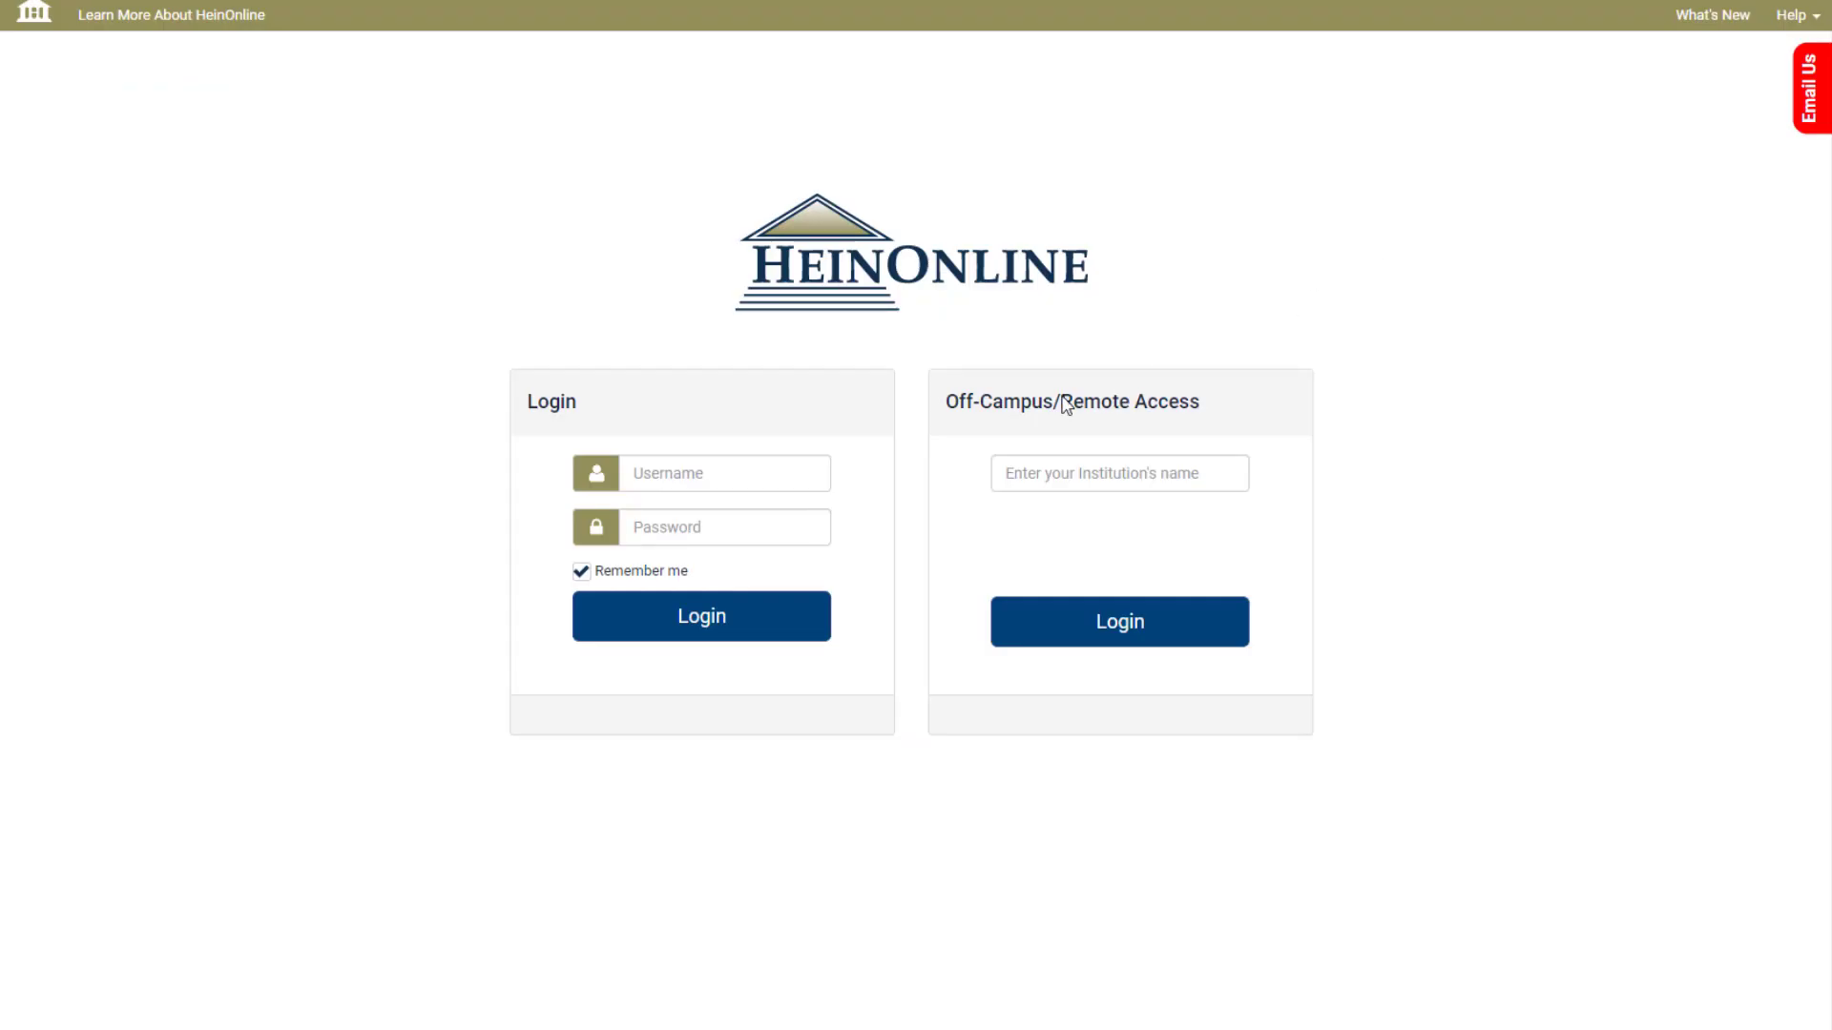
left_click(783, 472)
type("californiabaptist")
left_click(771, 518)
type("***********")
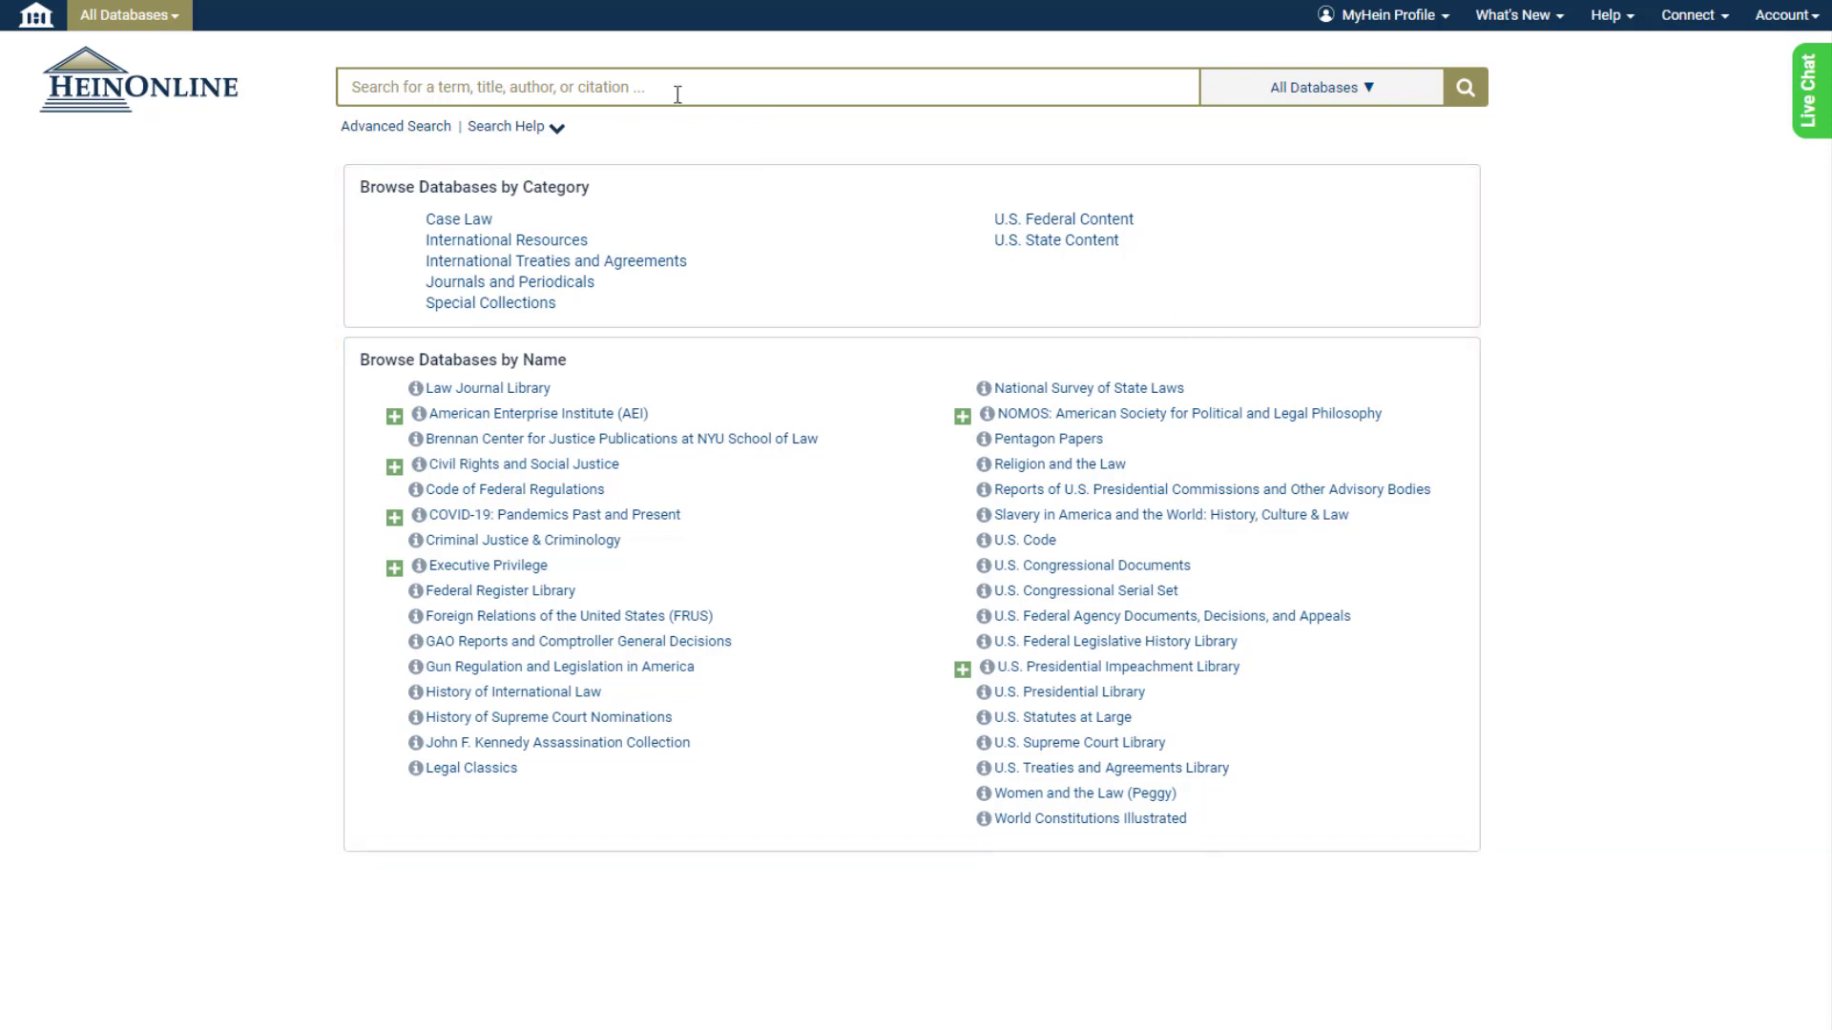
Step: Enter a title-only search for "civil rights" and briefly check the search syntax help
type("\"civil rights\"")
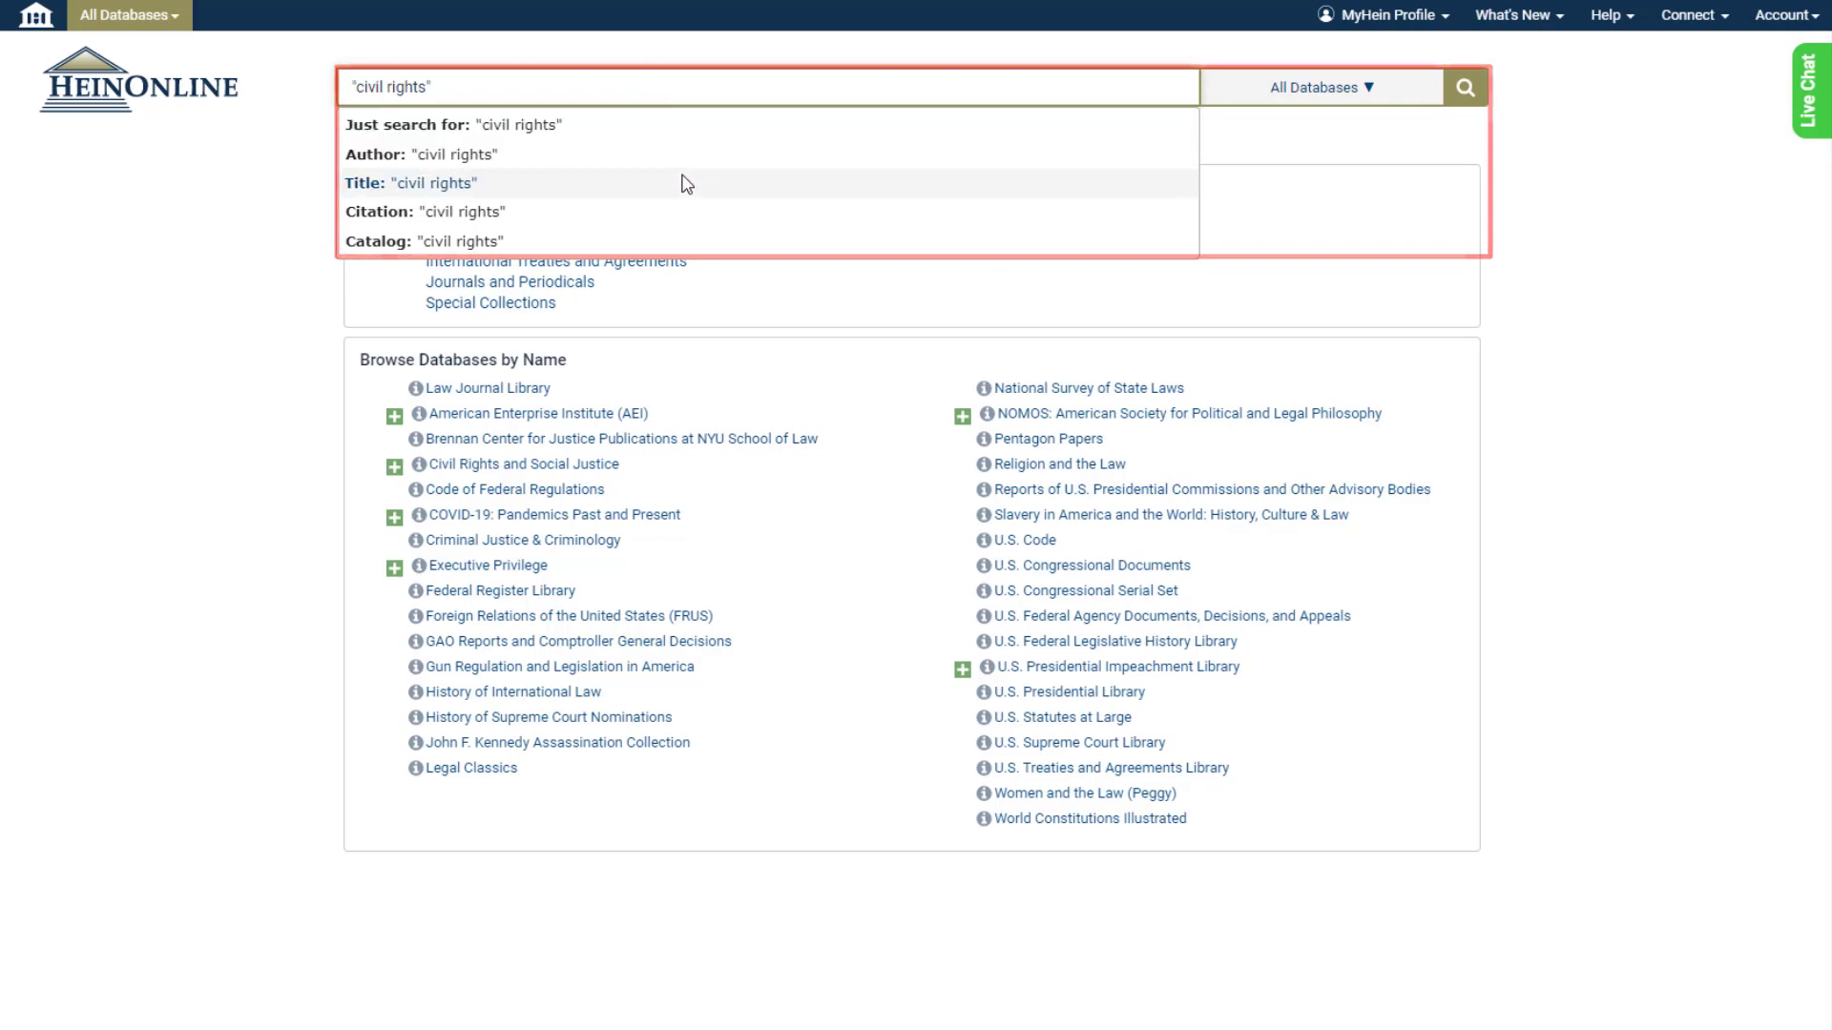
left_click(683, 181)
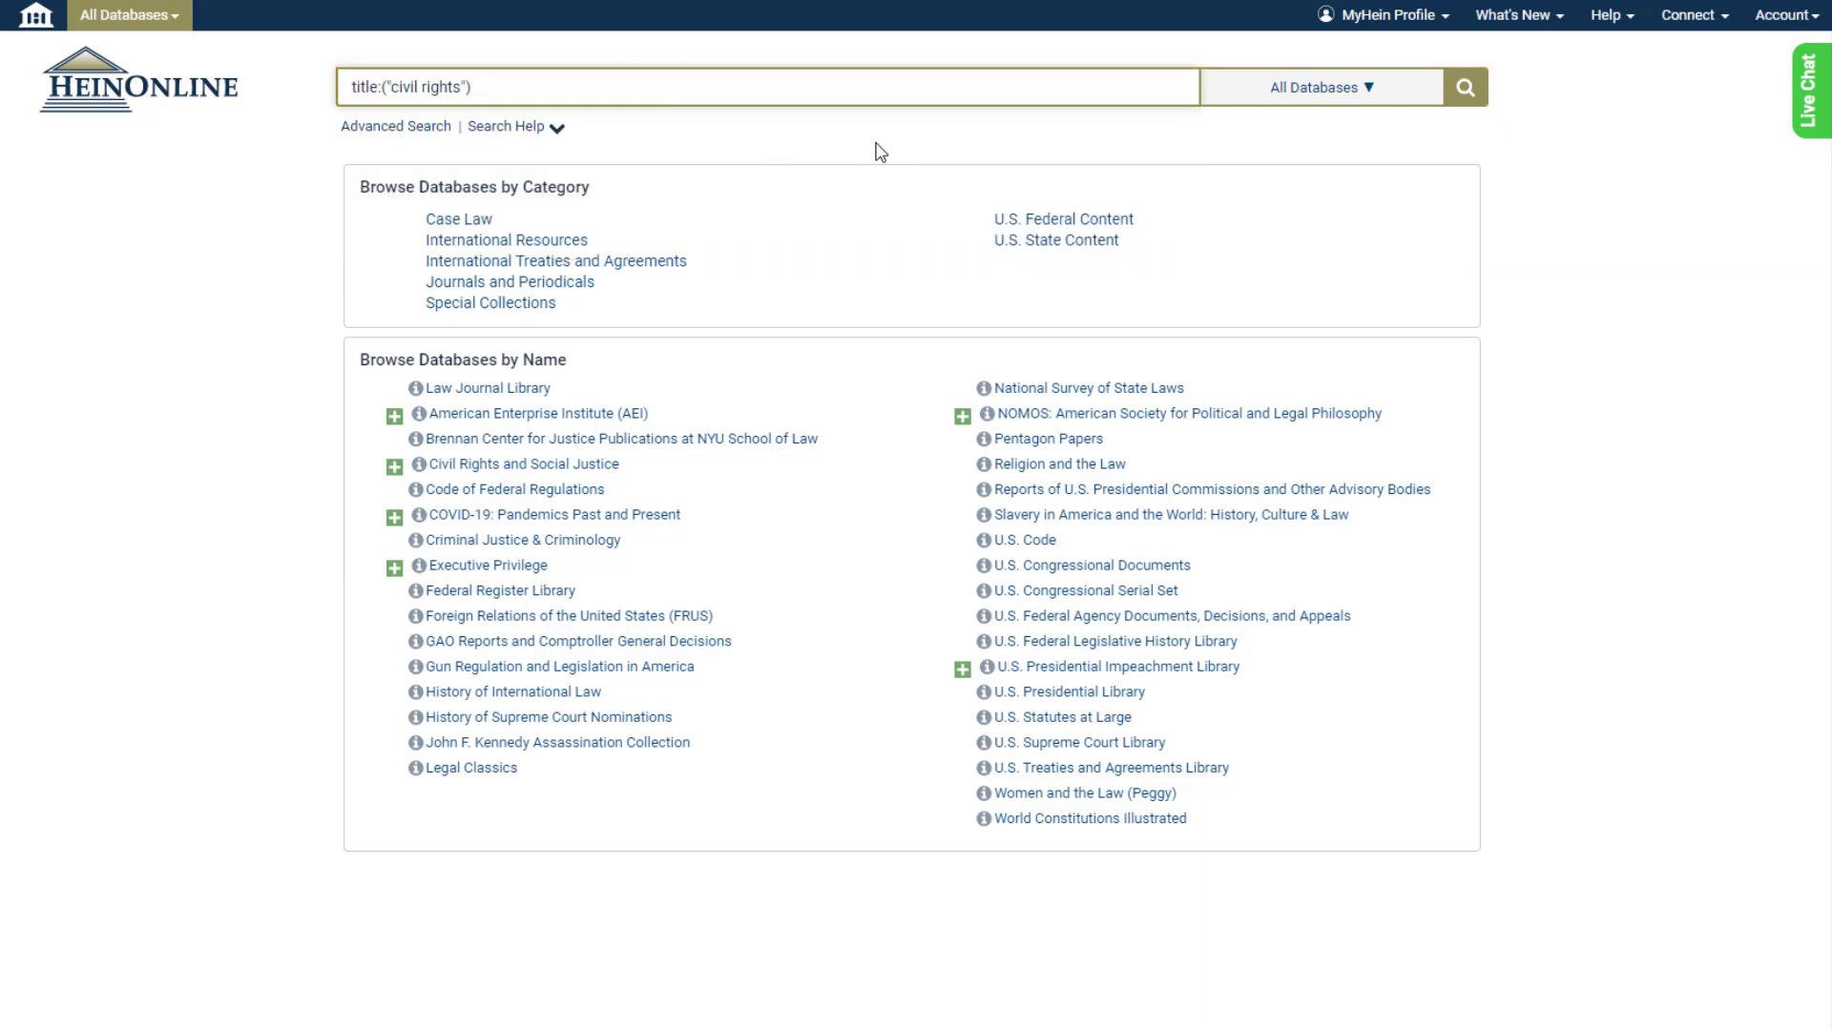
left_click(554, 144)
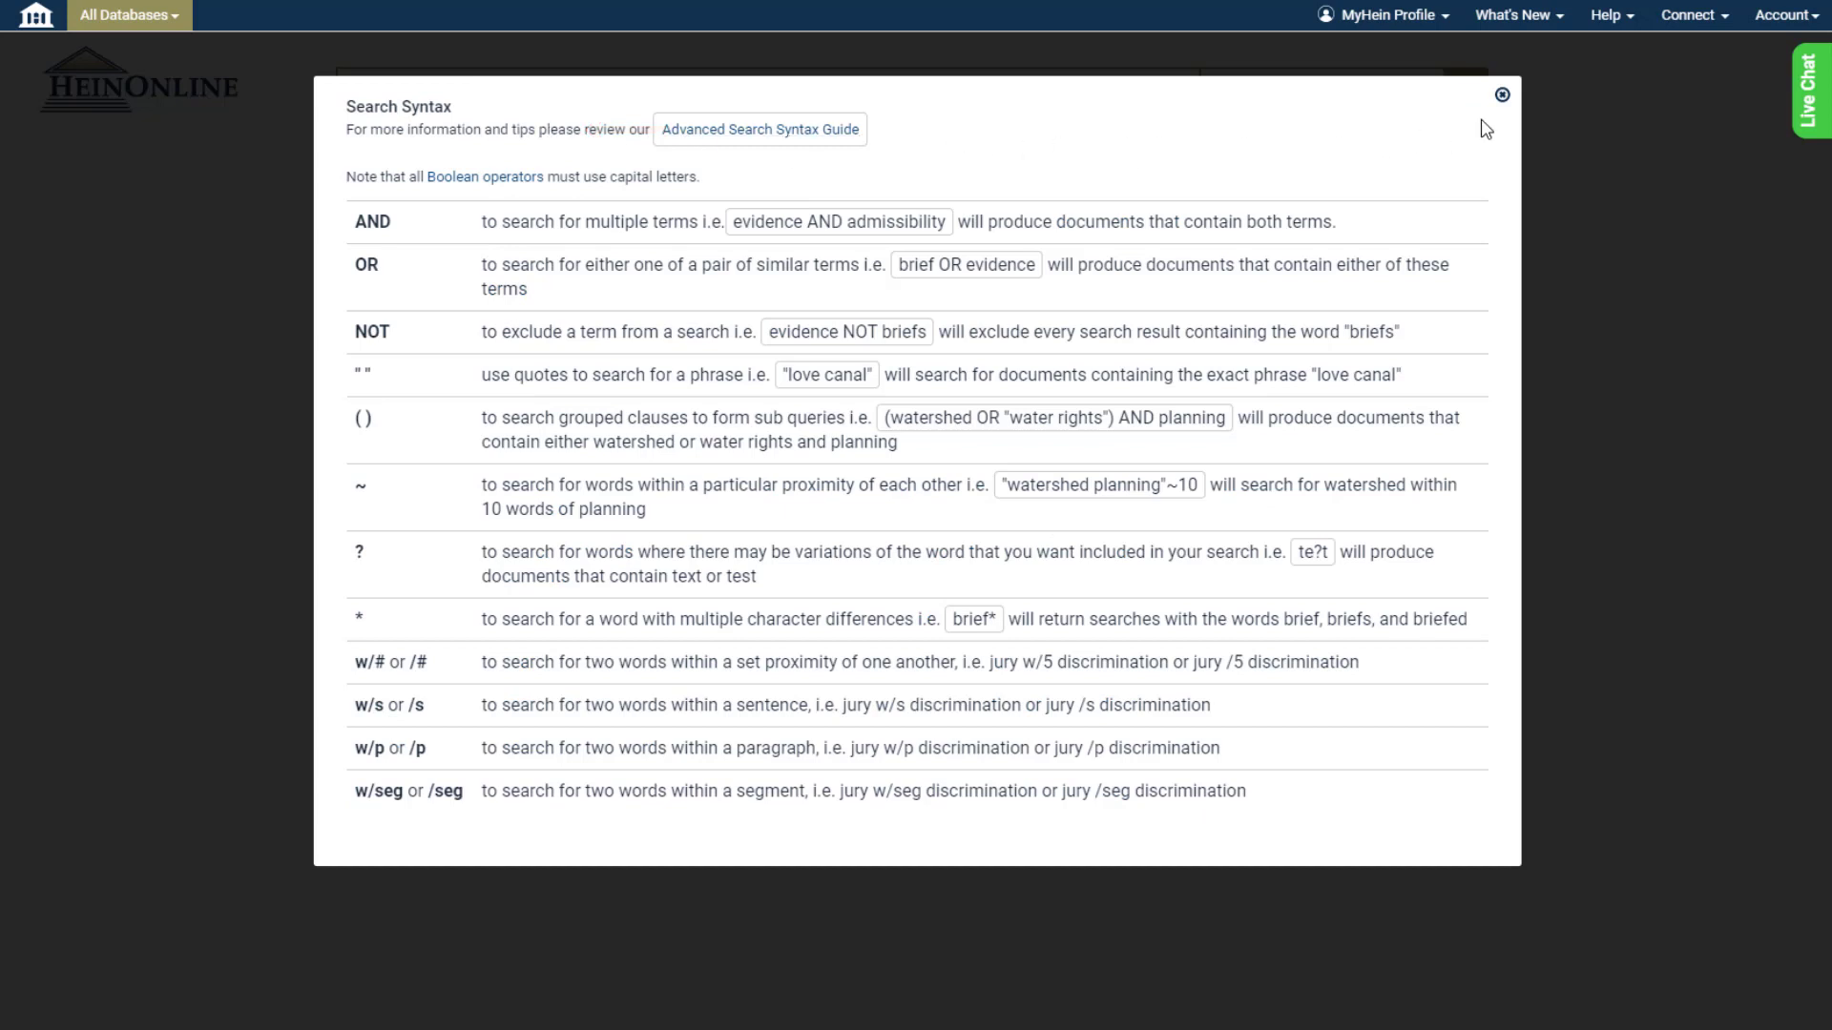
left_click(1501, 95)
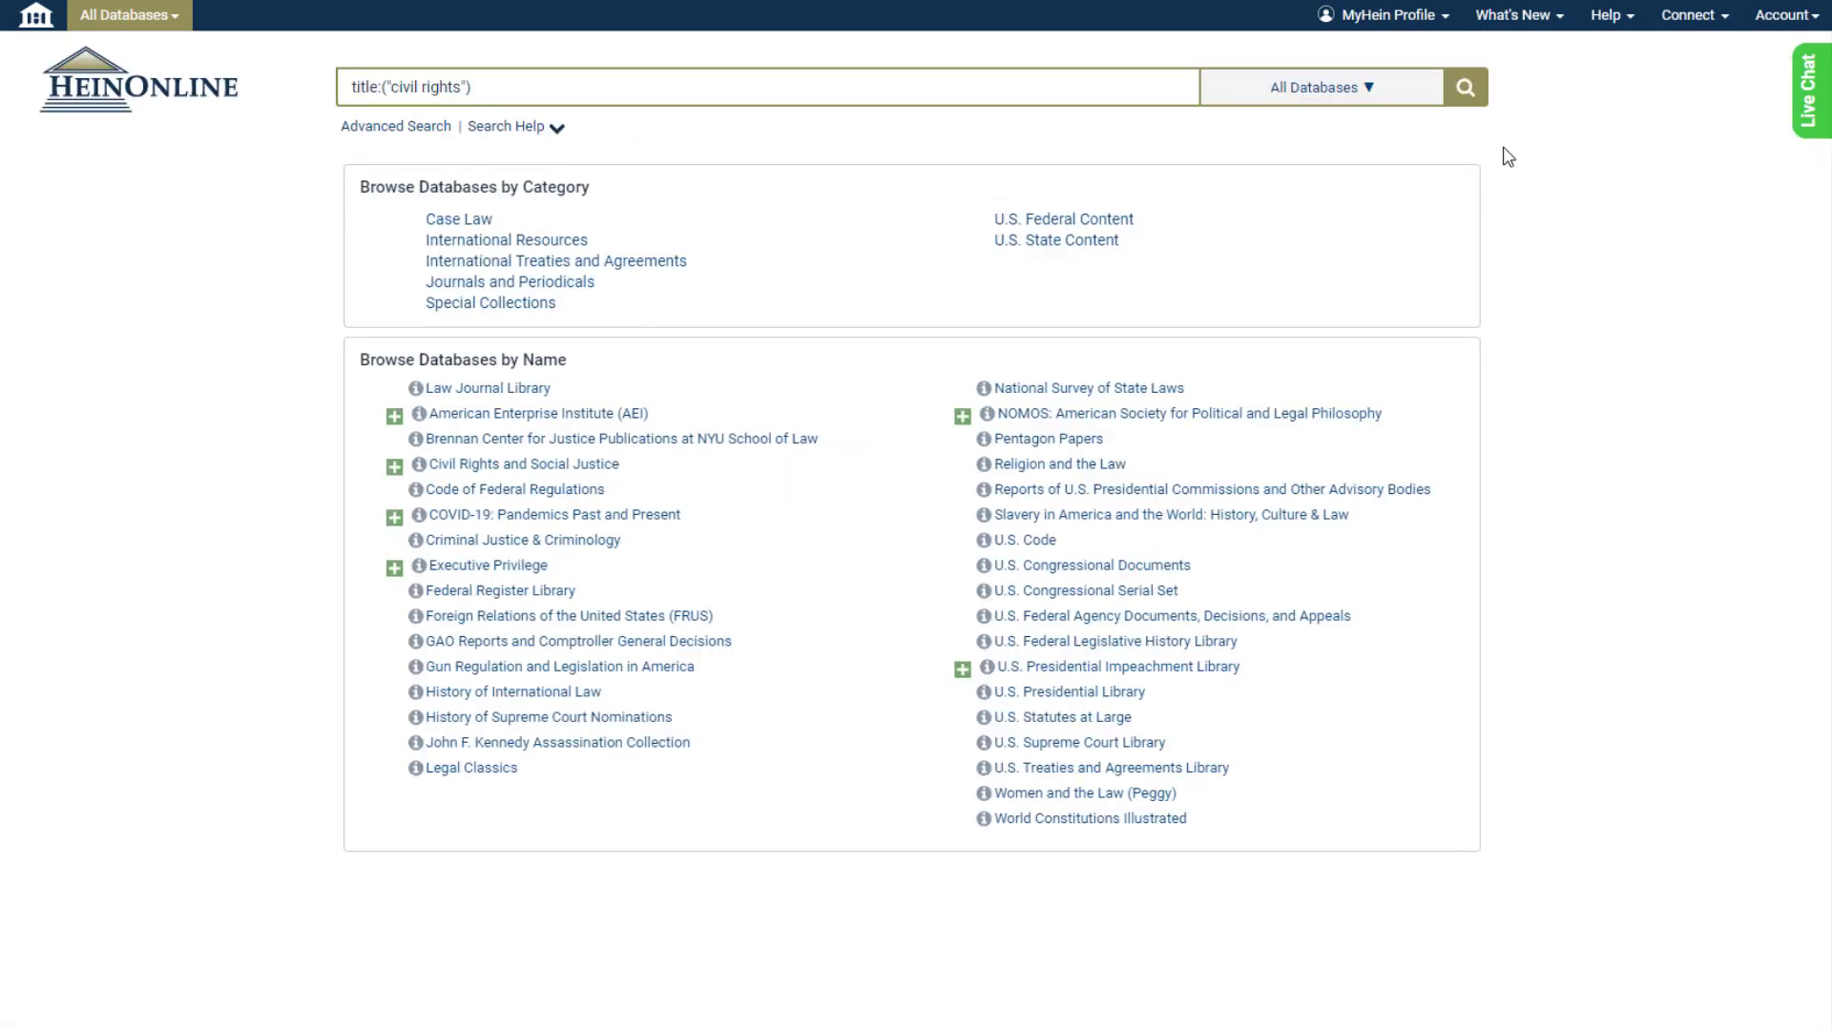
left_click(417, 391)
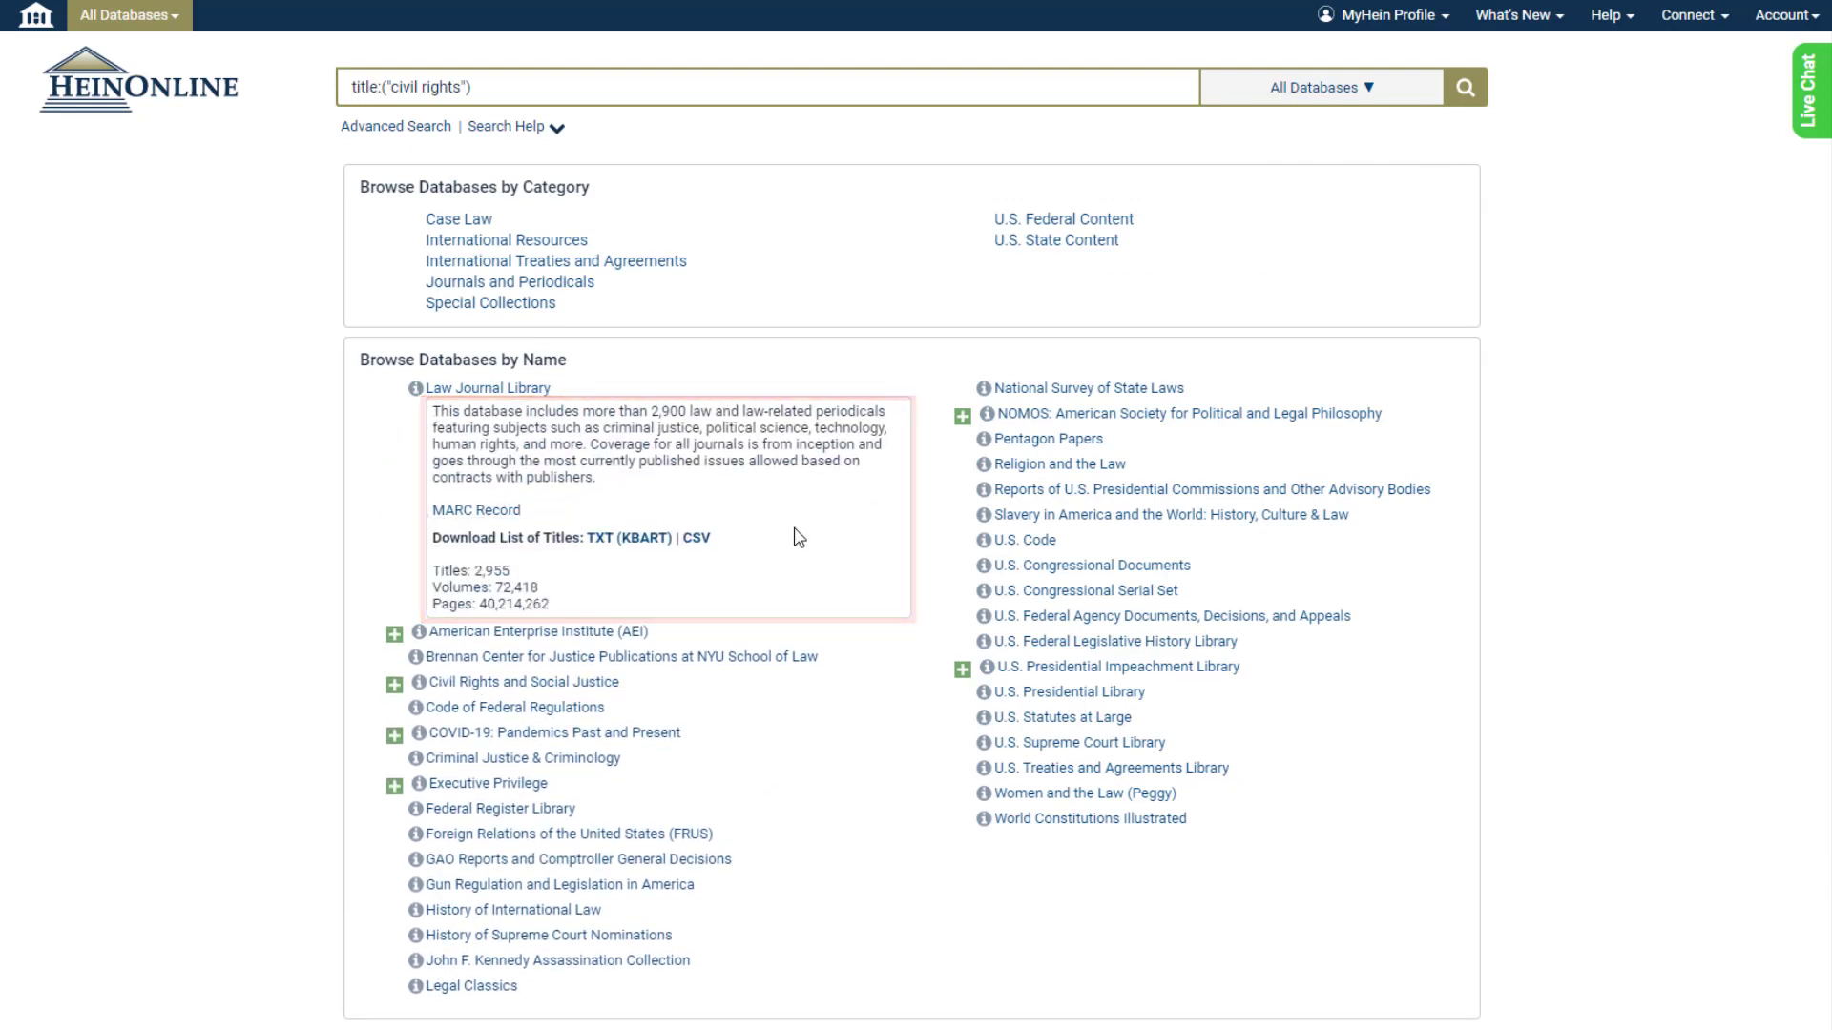
left_click(1420, 20)
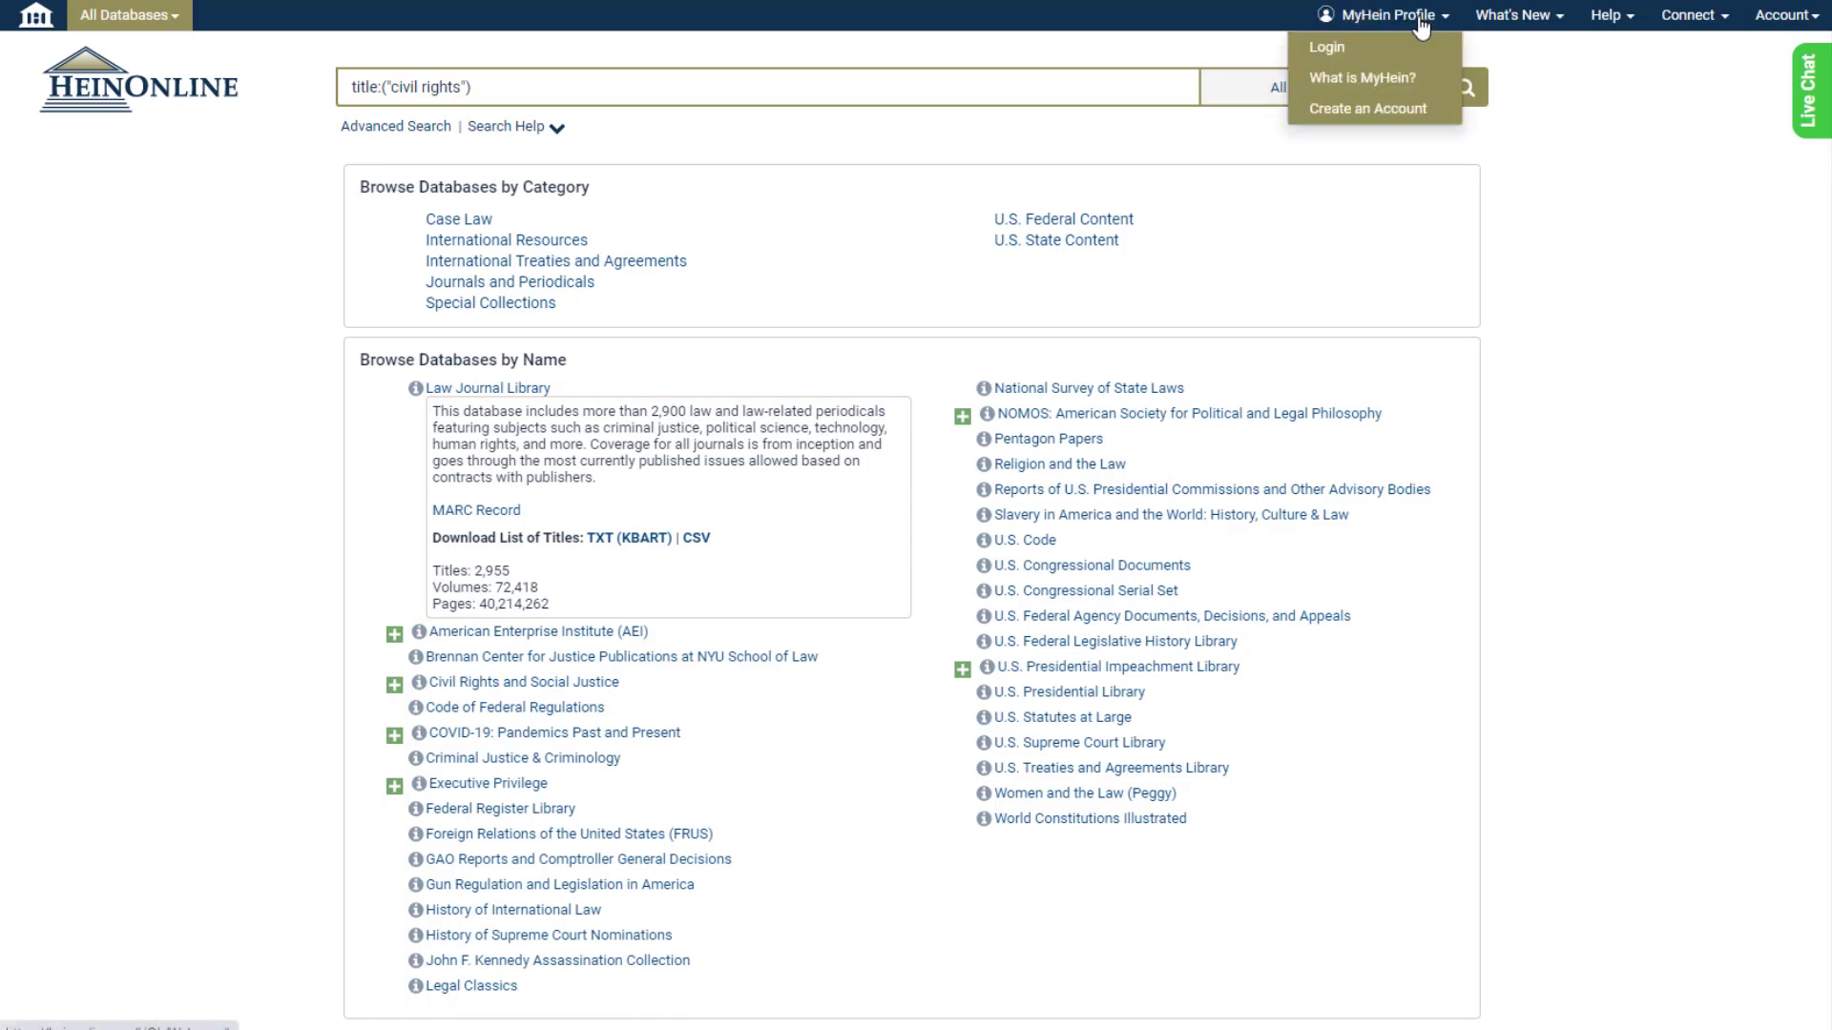
left_click(1537, 26)
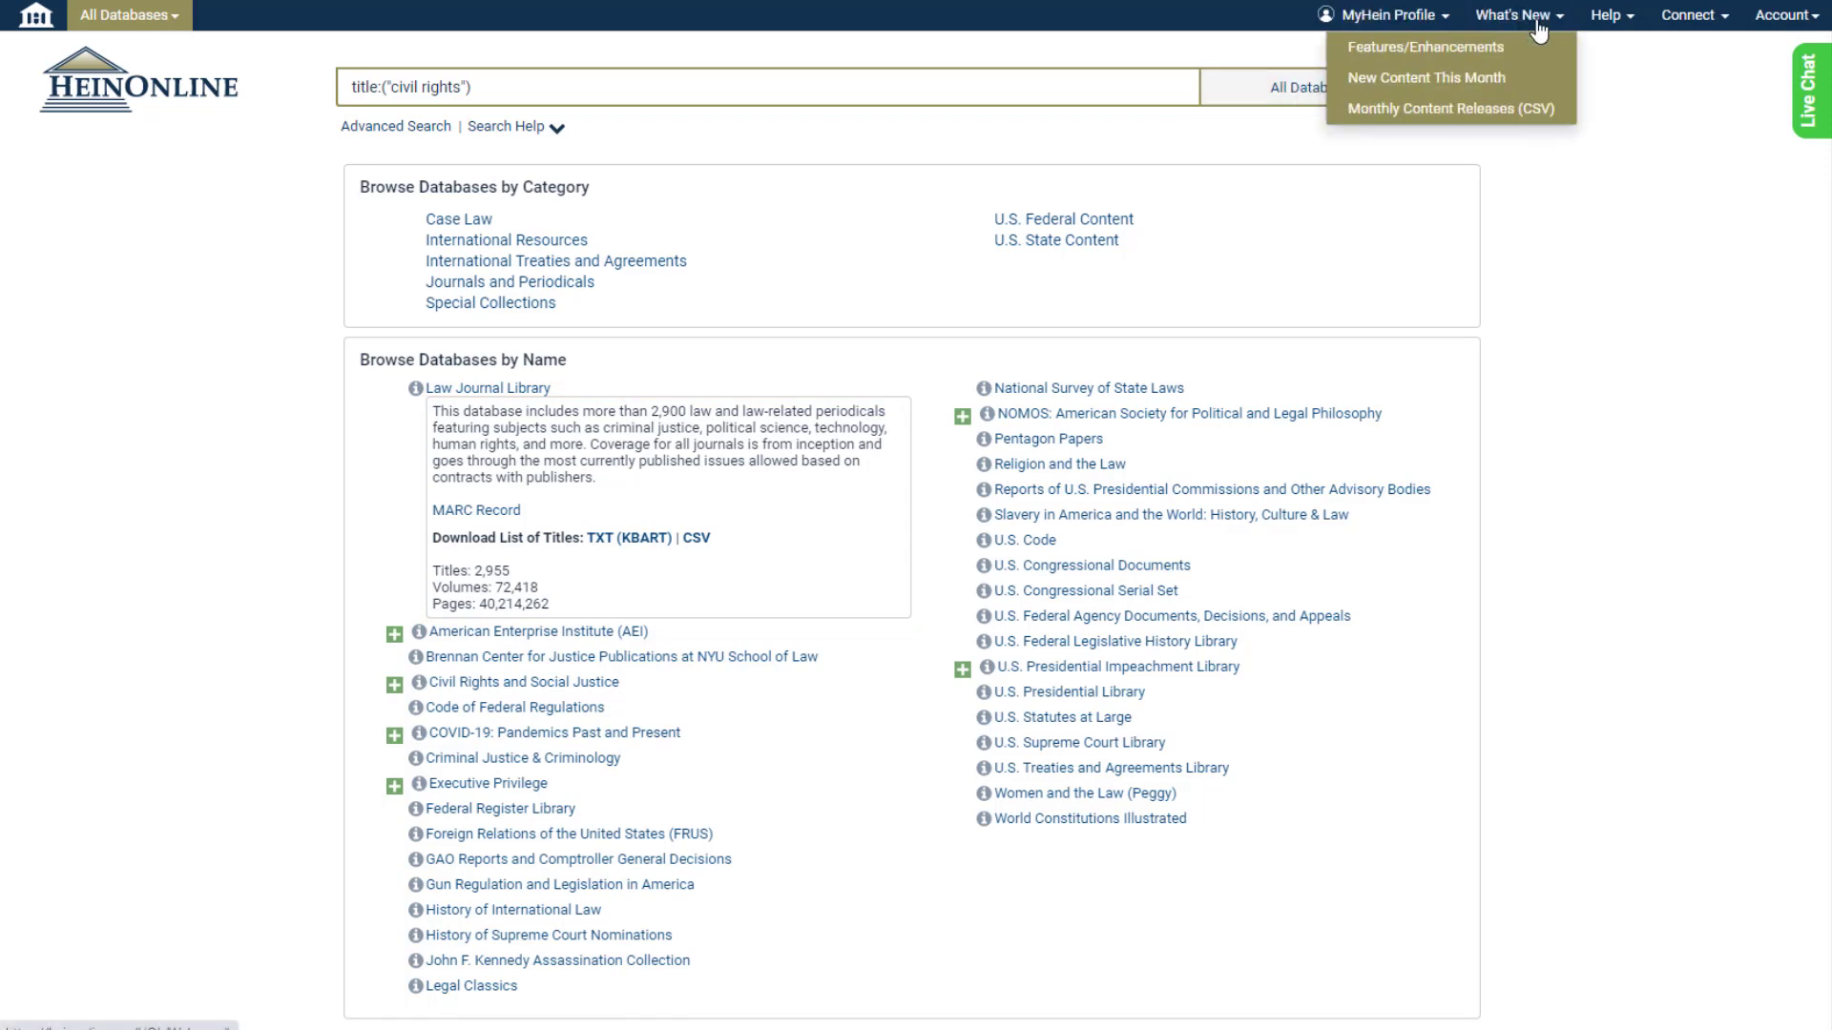
left_click(1621, 34)
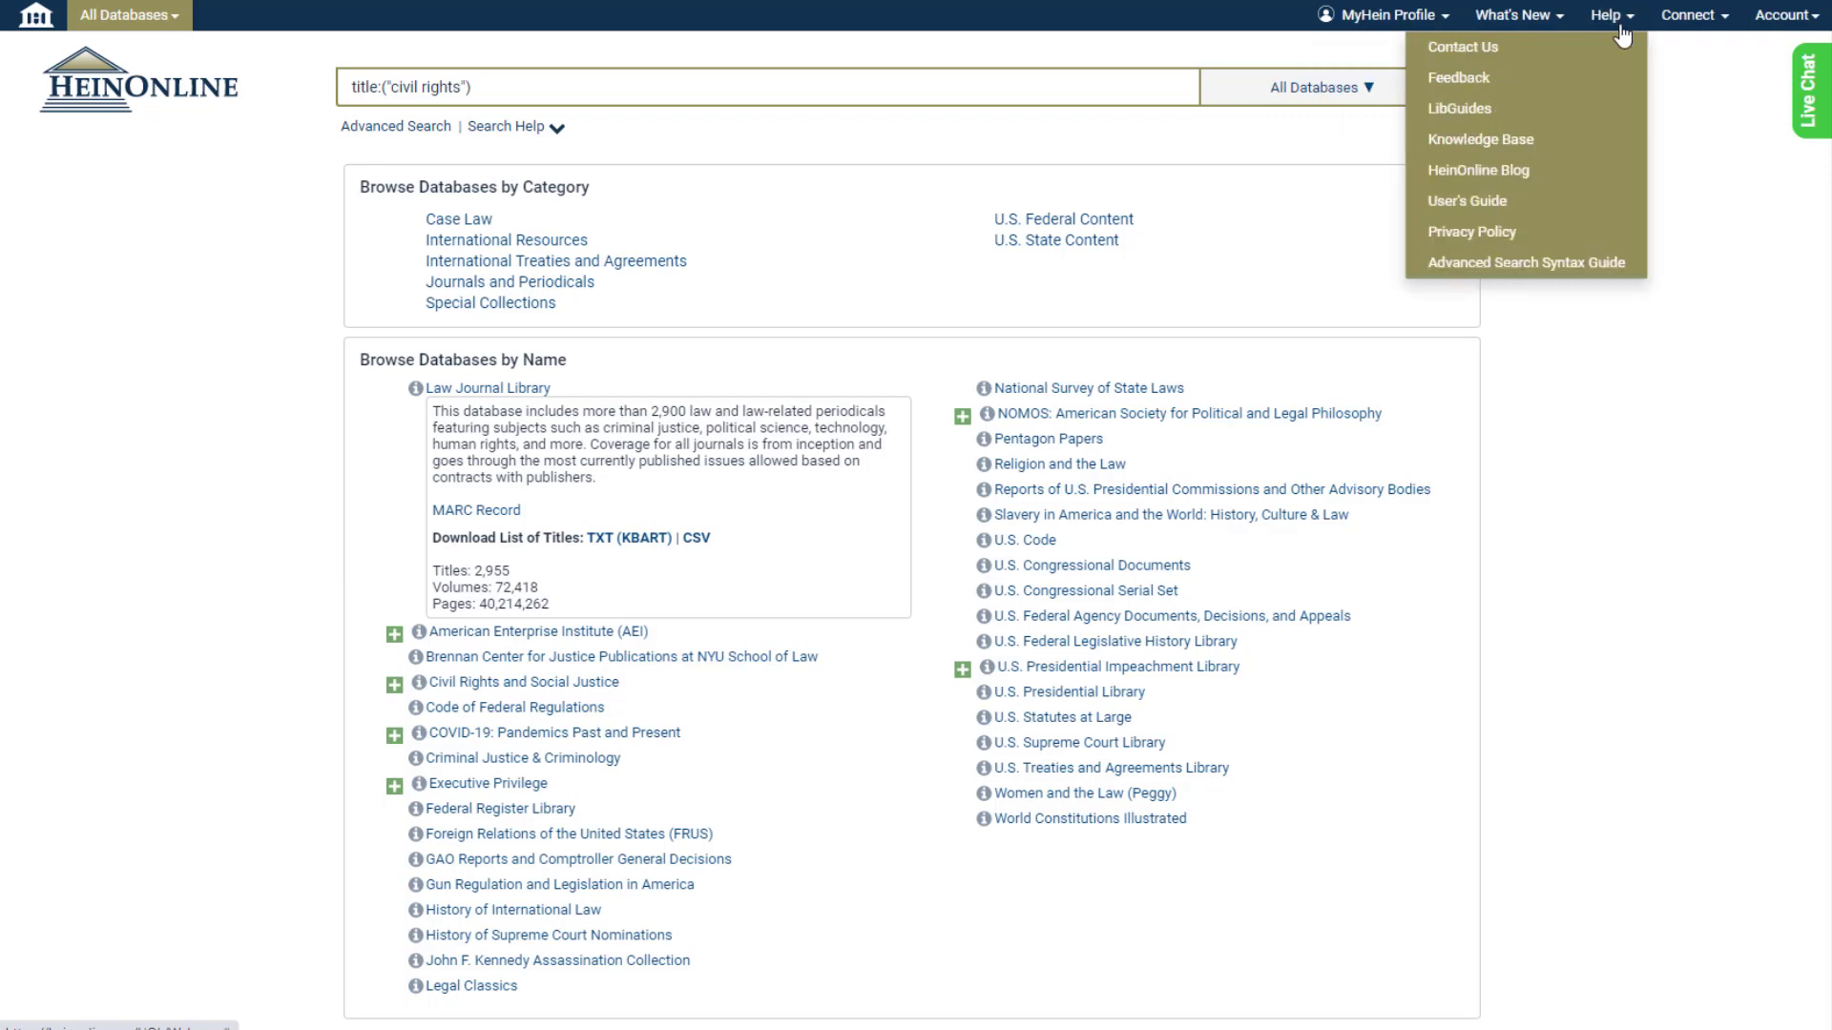
left_click(1703, 34)
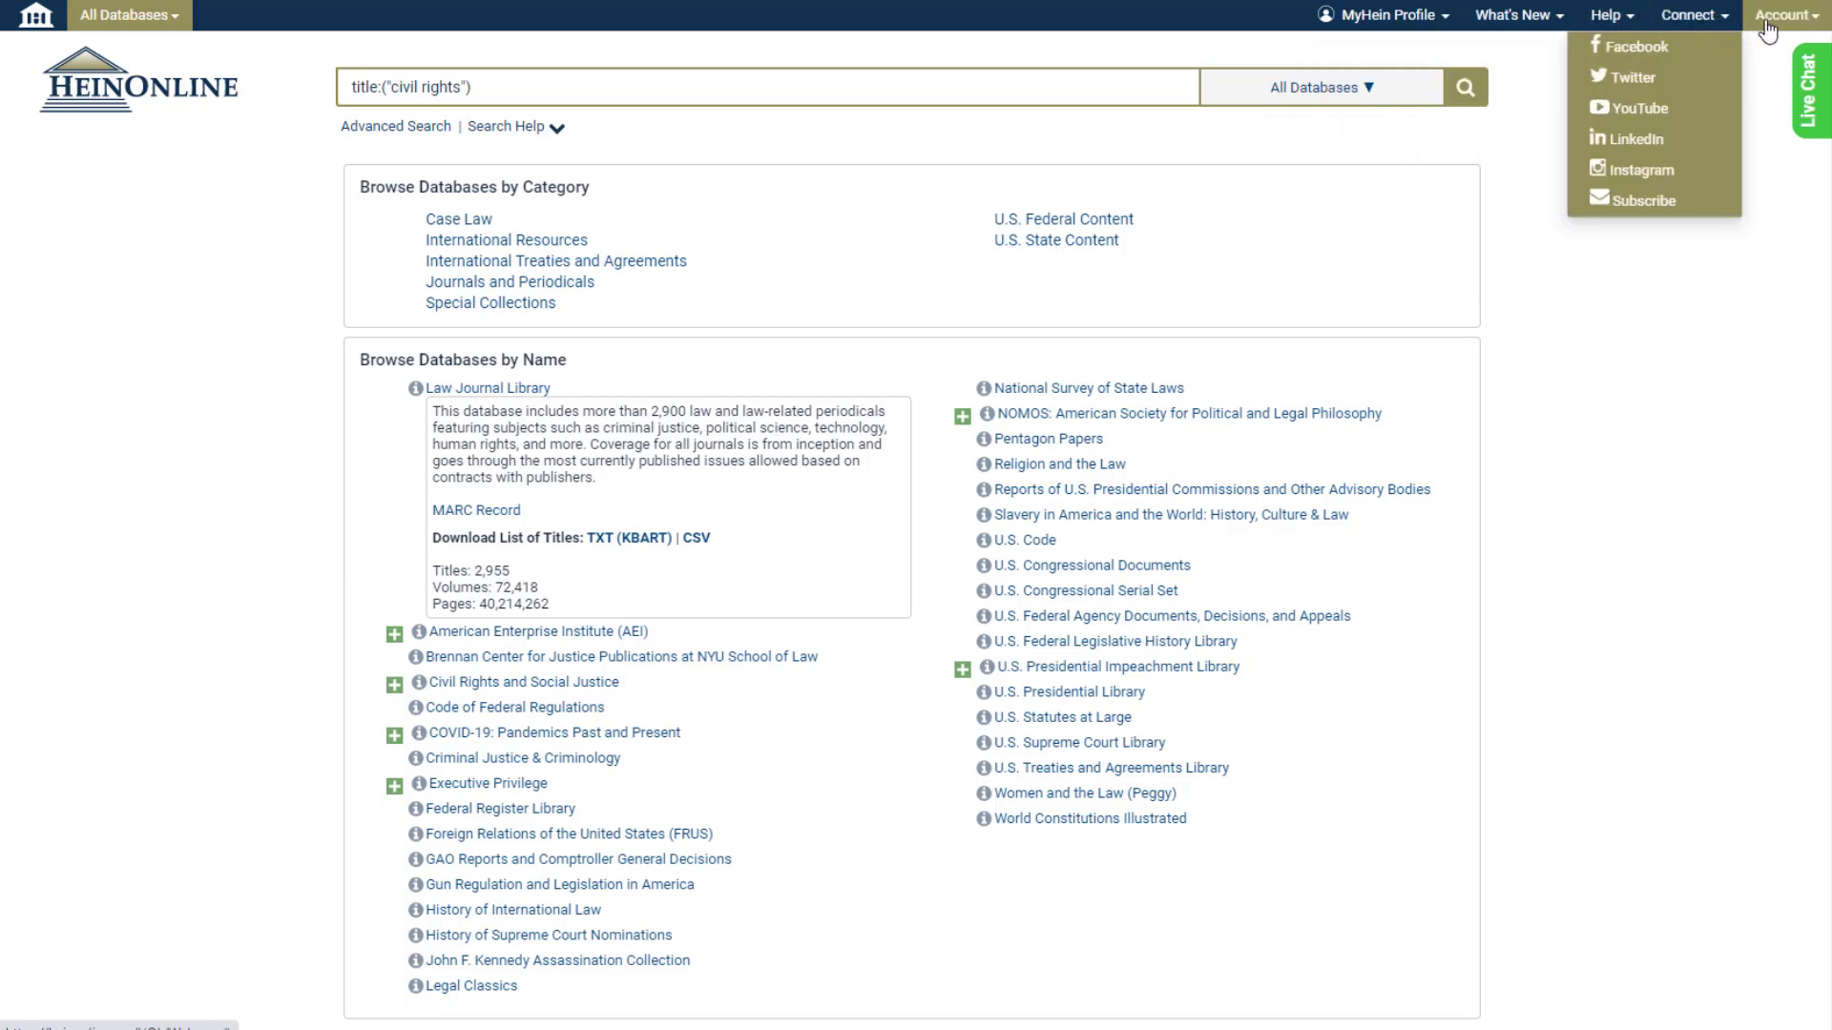
left_click(1801, 31)
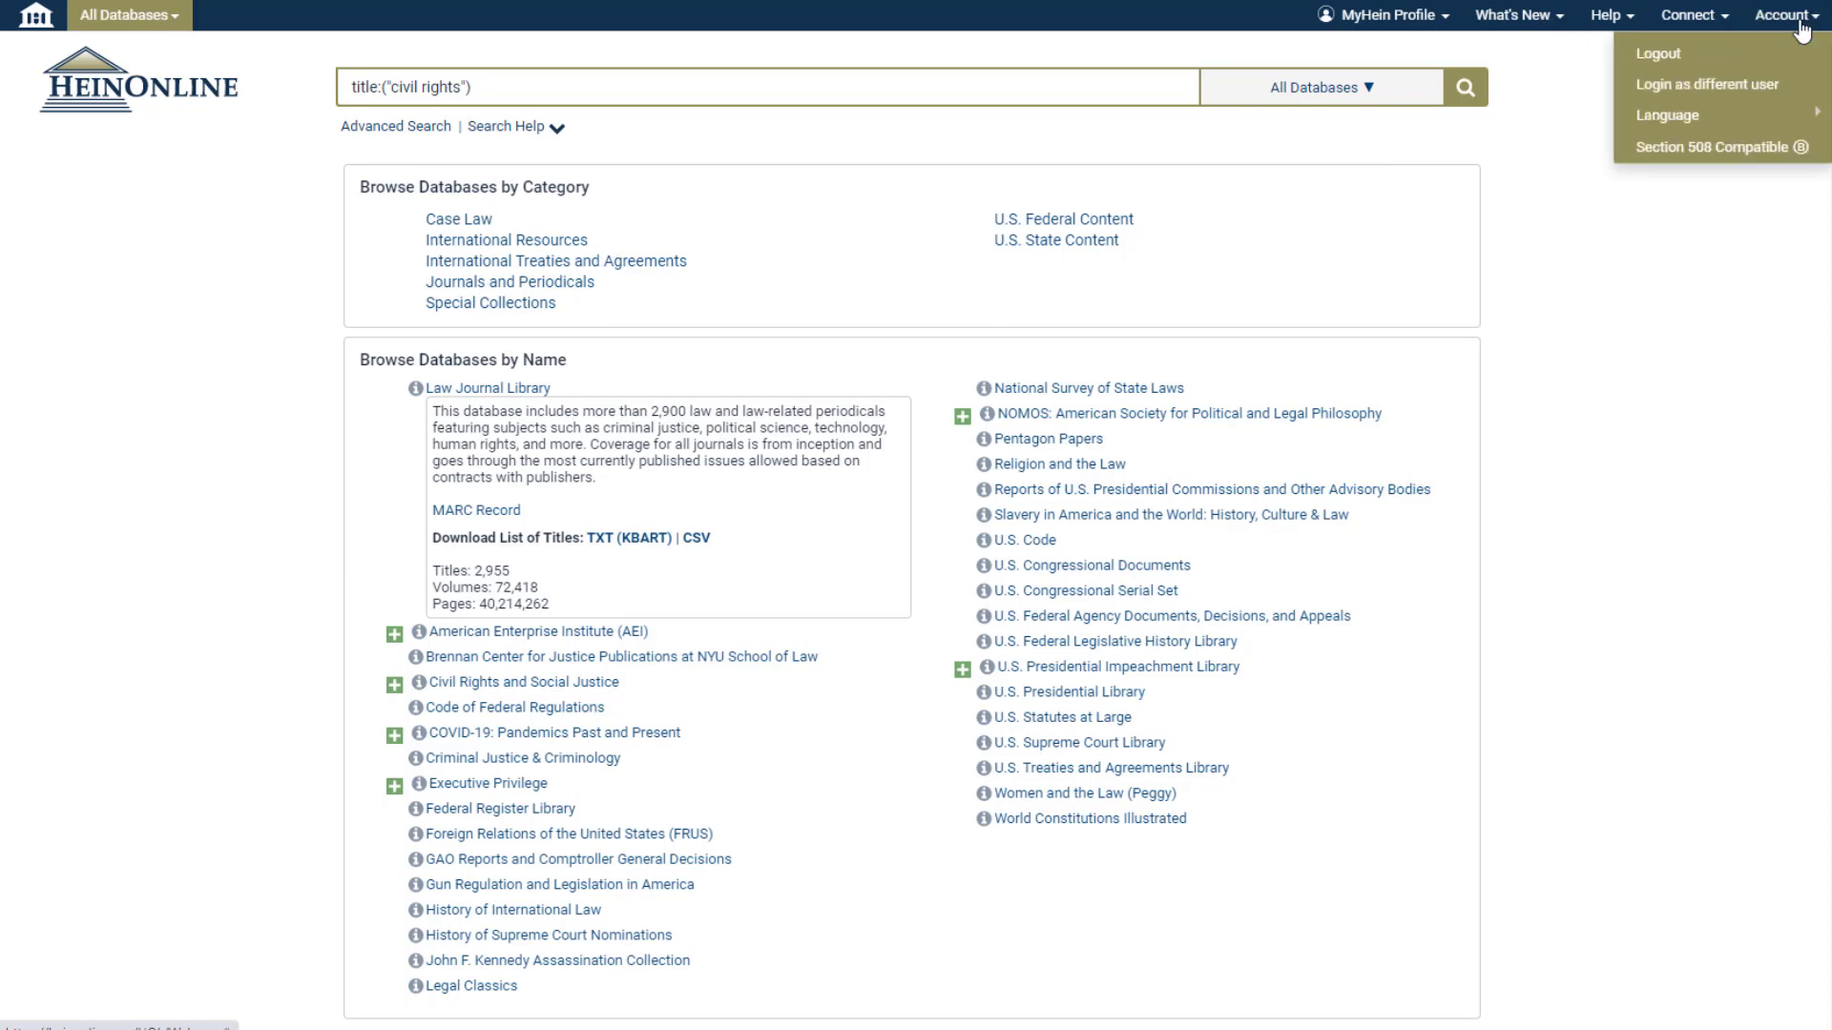
left_click(1802, 29)
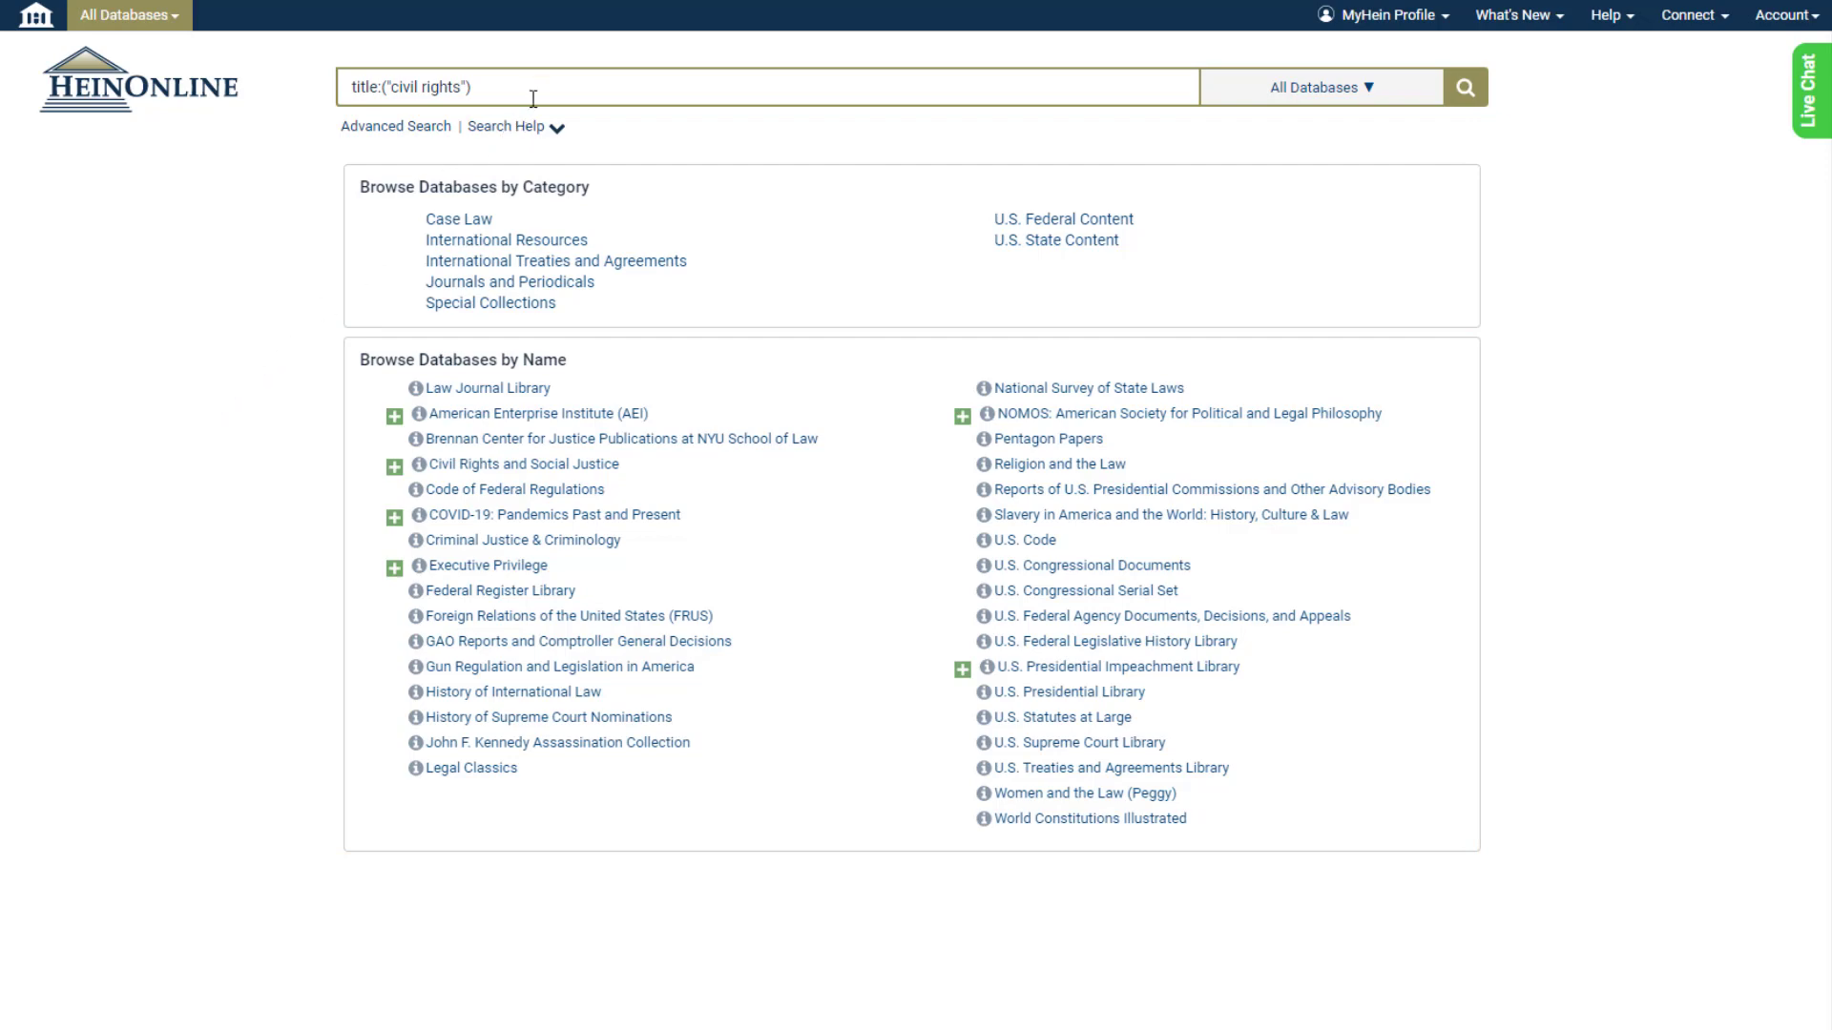
Step: Replace the query with the exact phrase "rights of women" and search All Databases
left_click_drag(536, 87, 234, 93)
key("BackSpace")
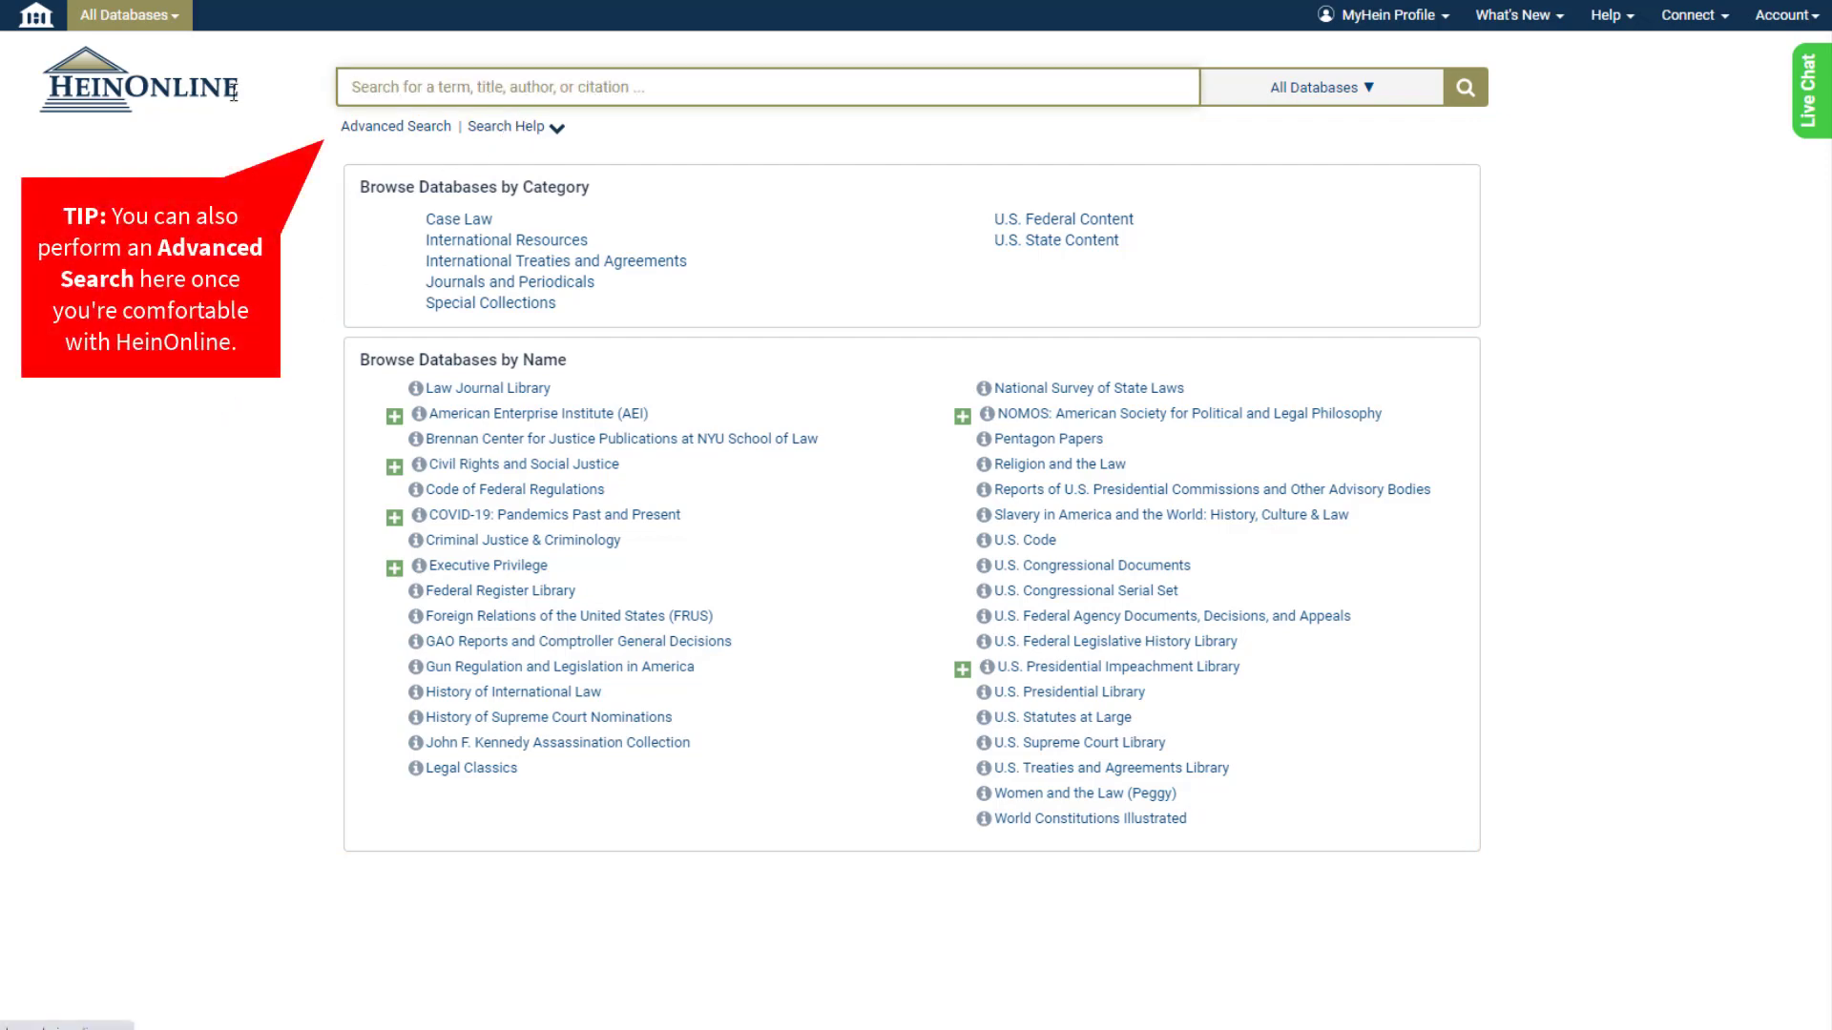
type("\"rights of women\"")
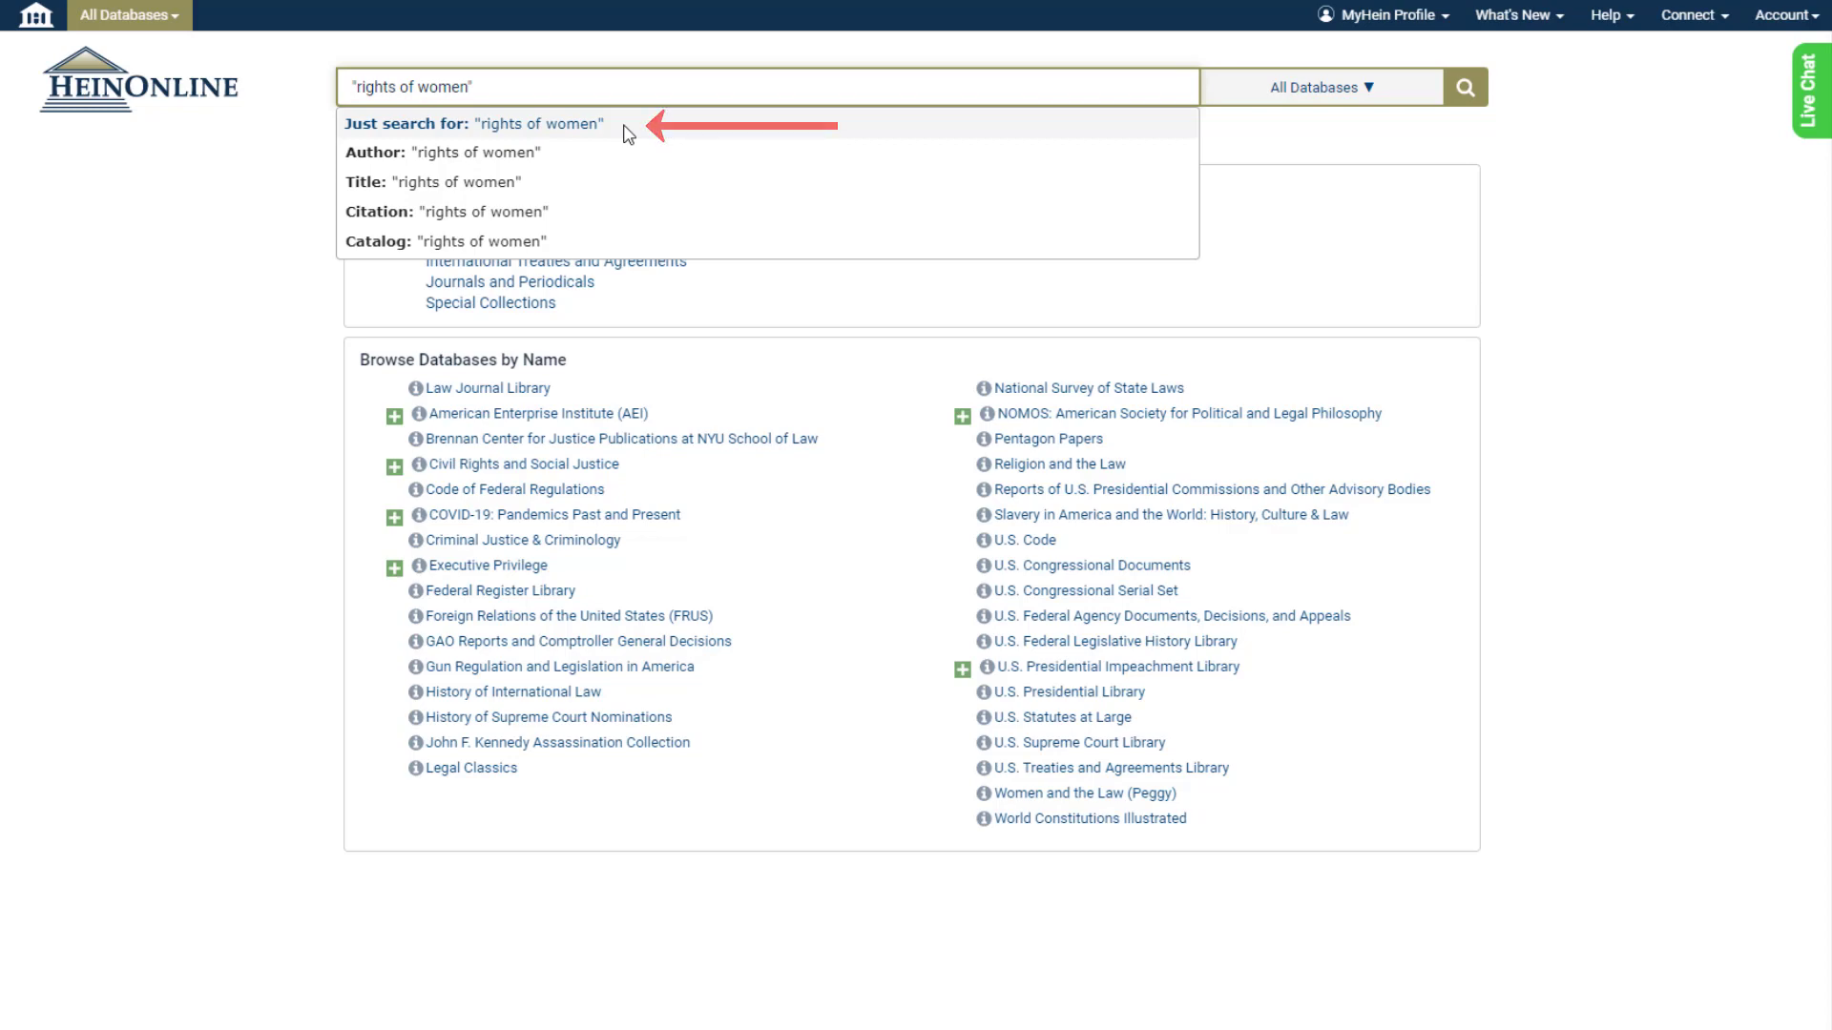
left_click(625, 126)
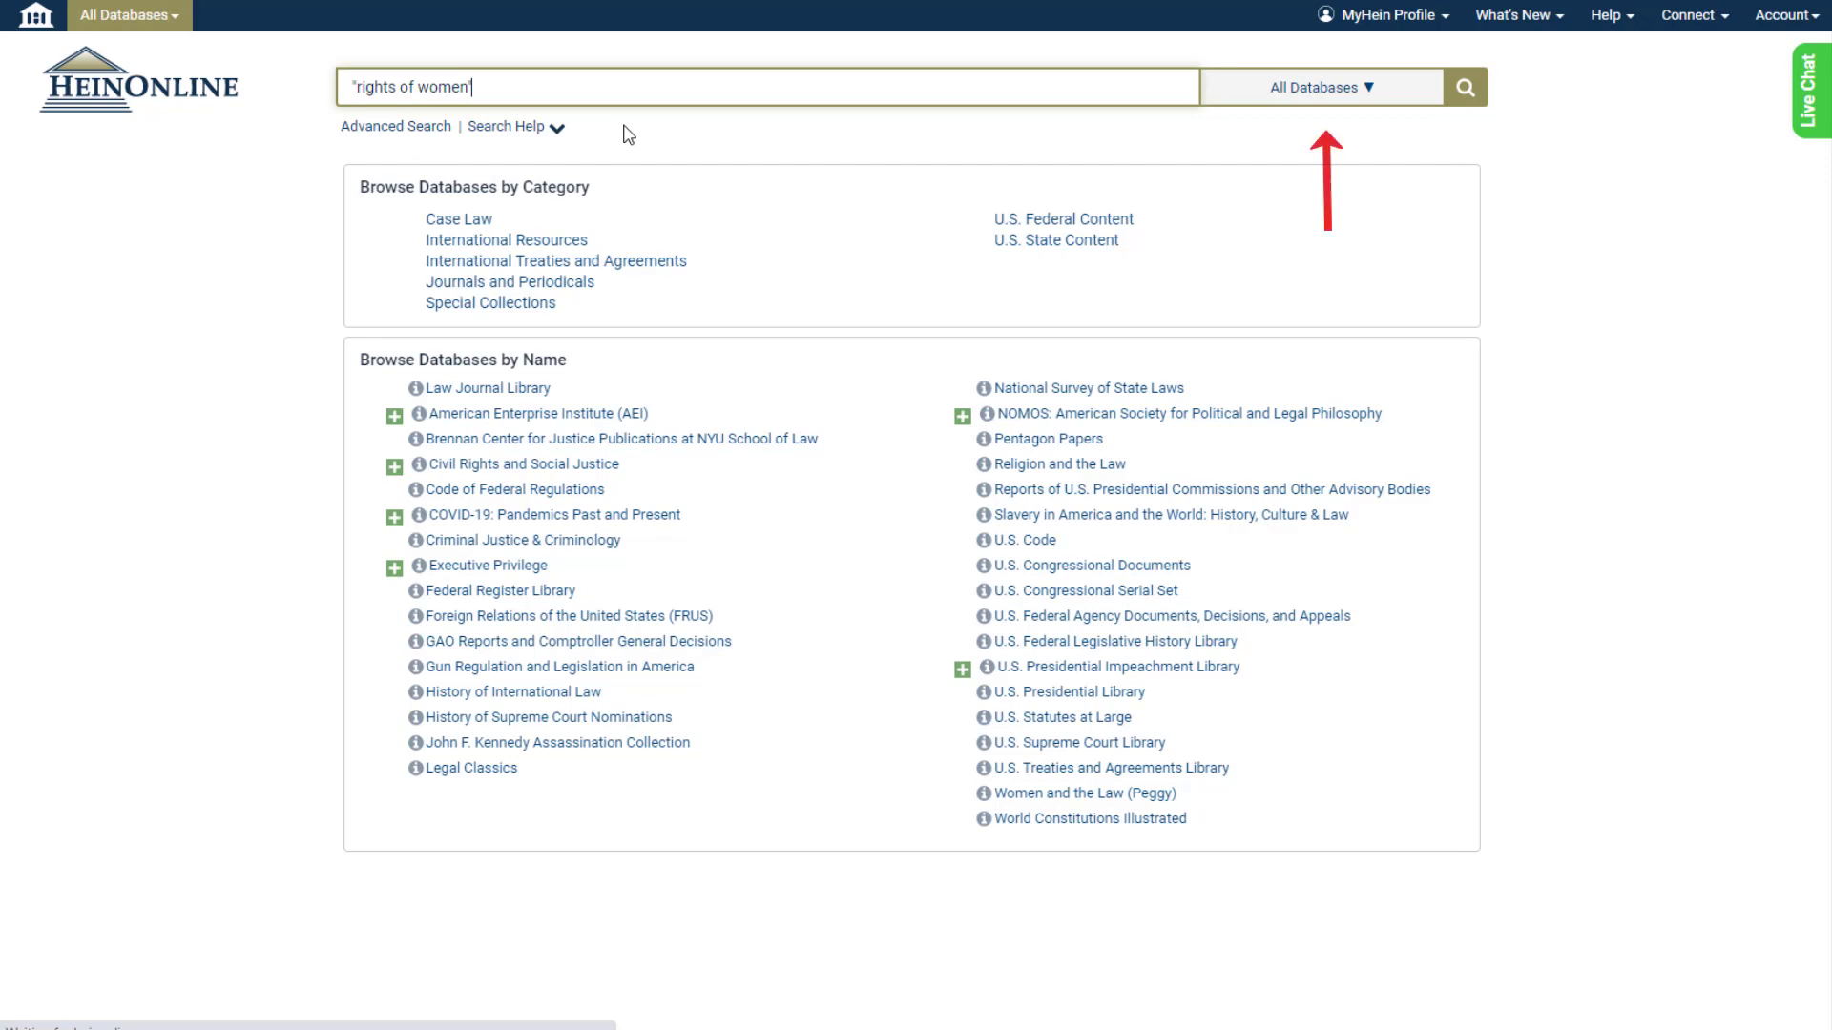
left_click(1332, 100)
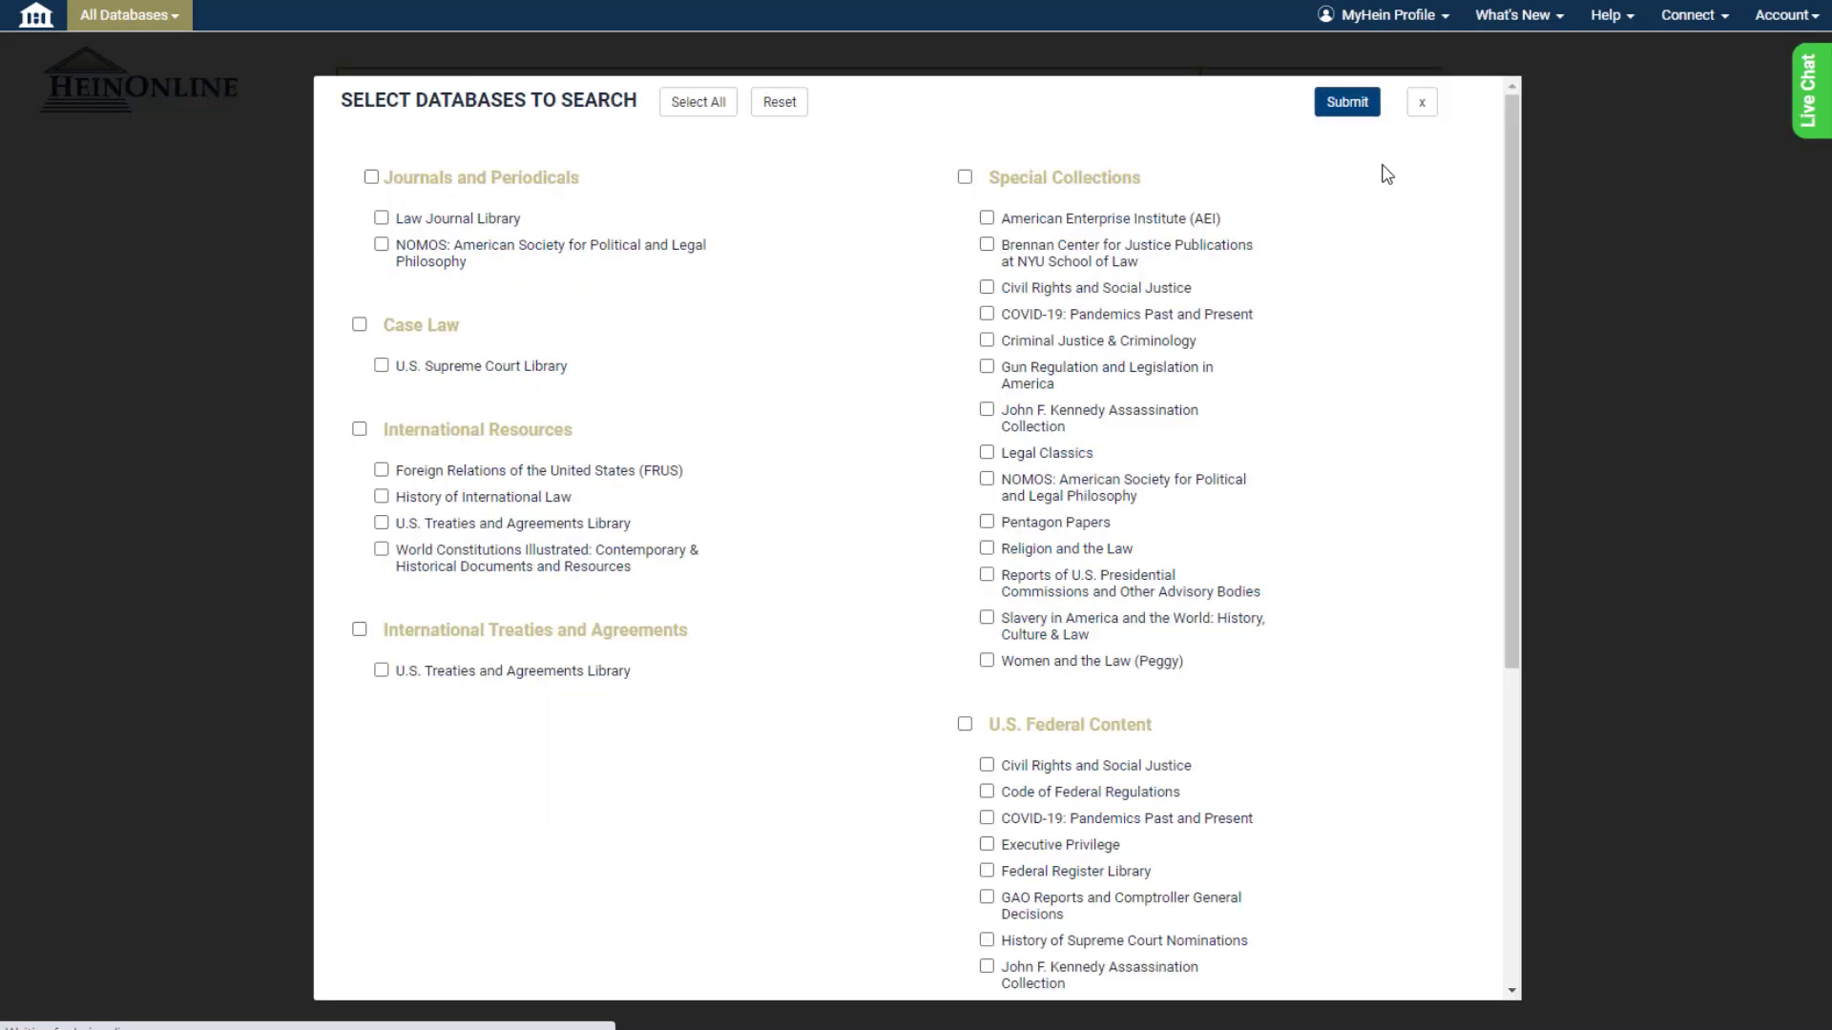
left_click(1420, 108)
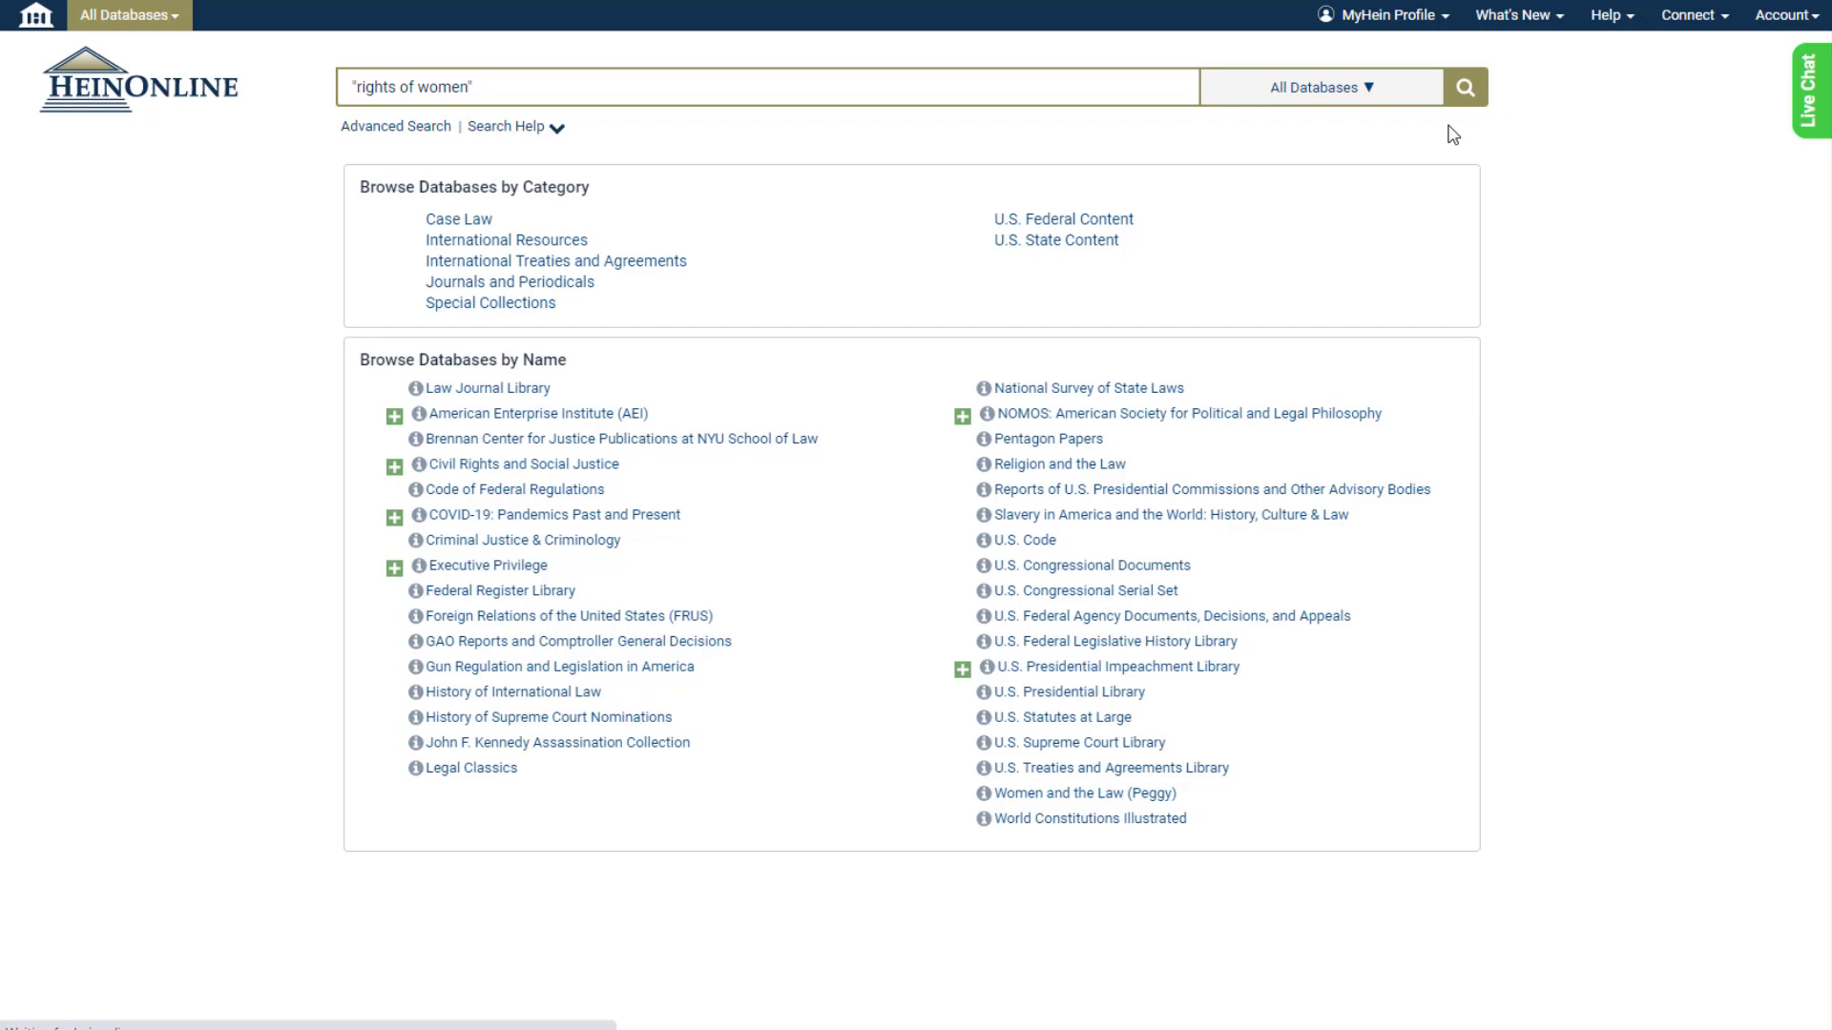
left_click(1453, 103)
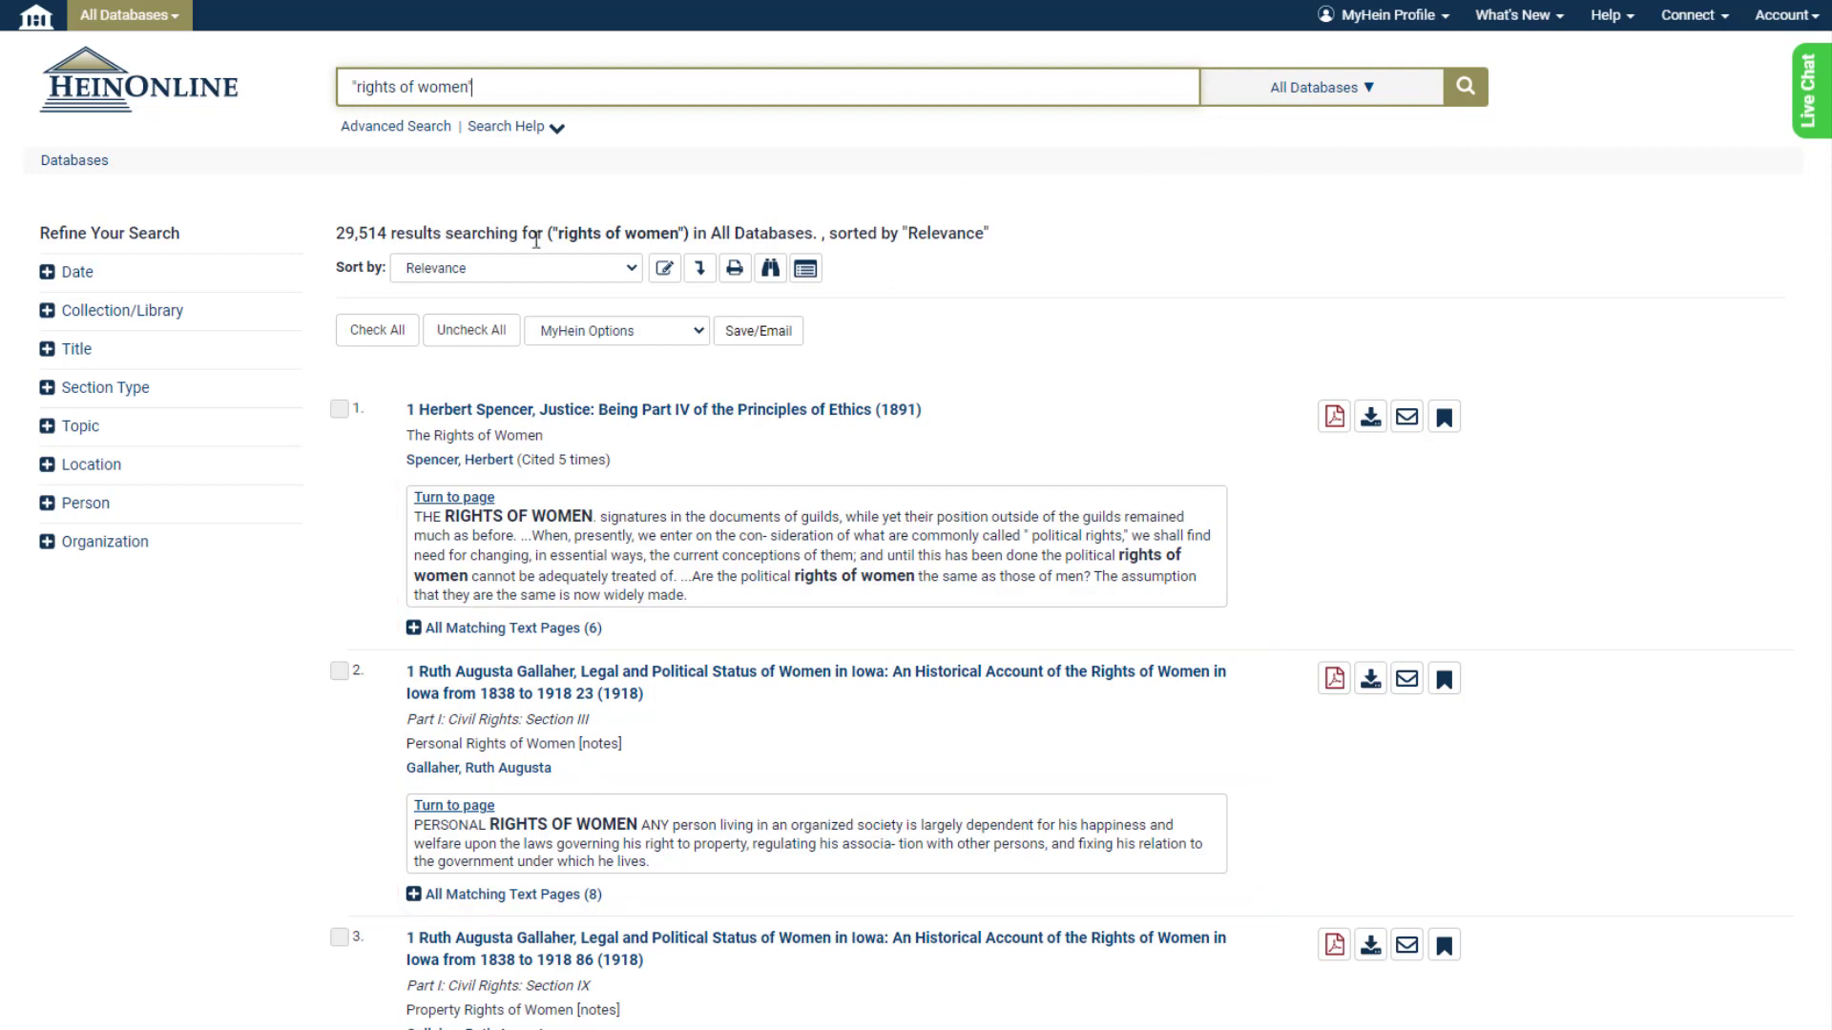
Step: Expand the Date, Title and Topic facets and sort by Number of Times Cited by Articles
left_click(126, 284)
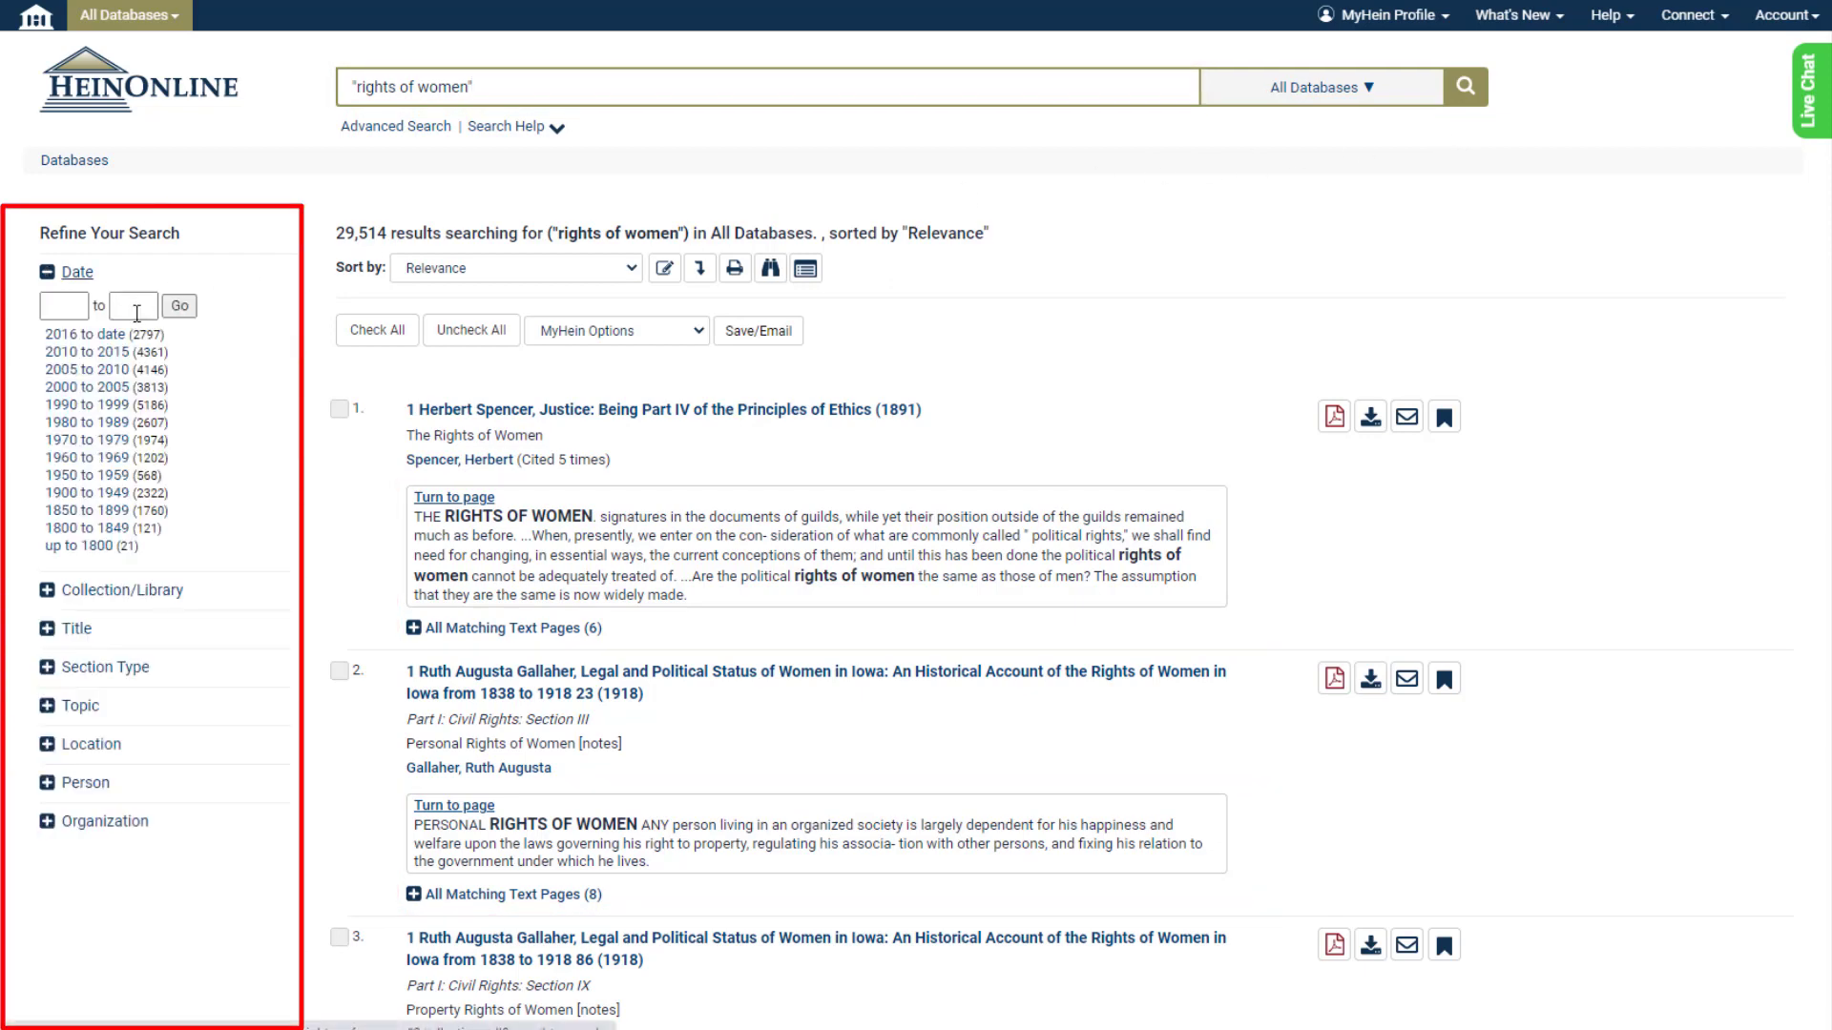
left_click(153, 629)
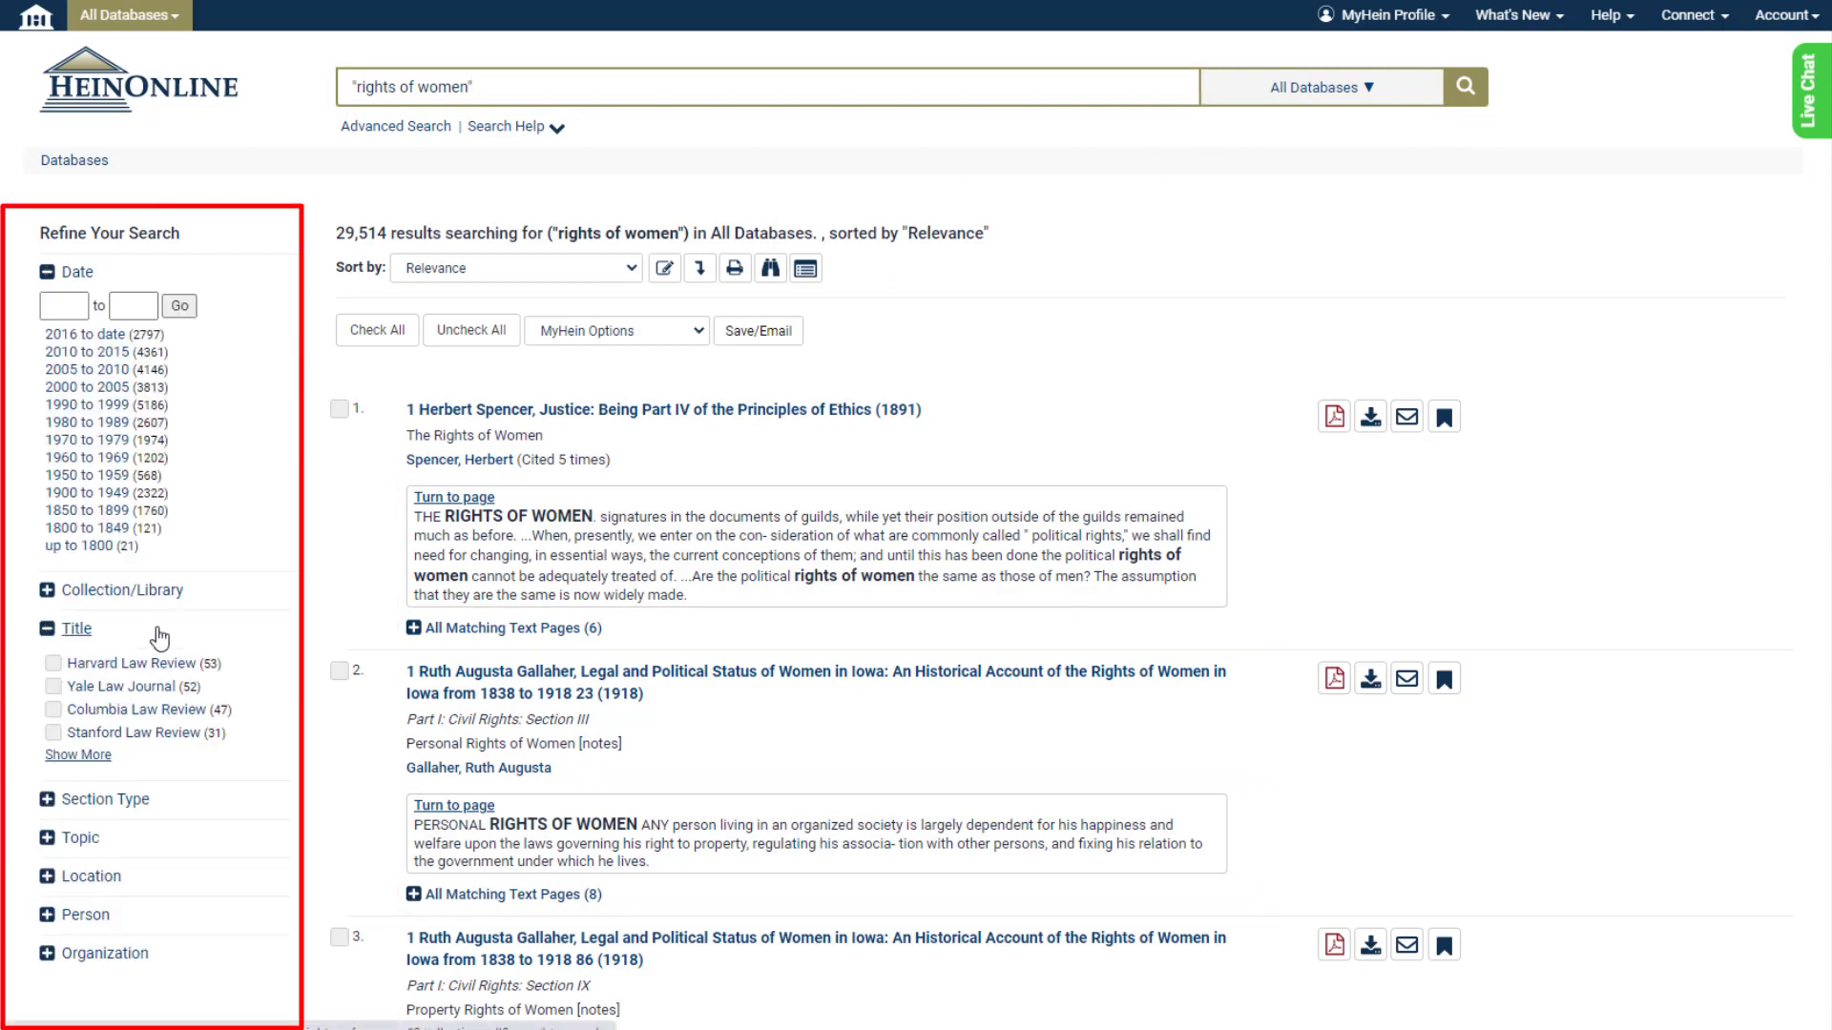
left_click(169, 839)
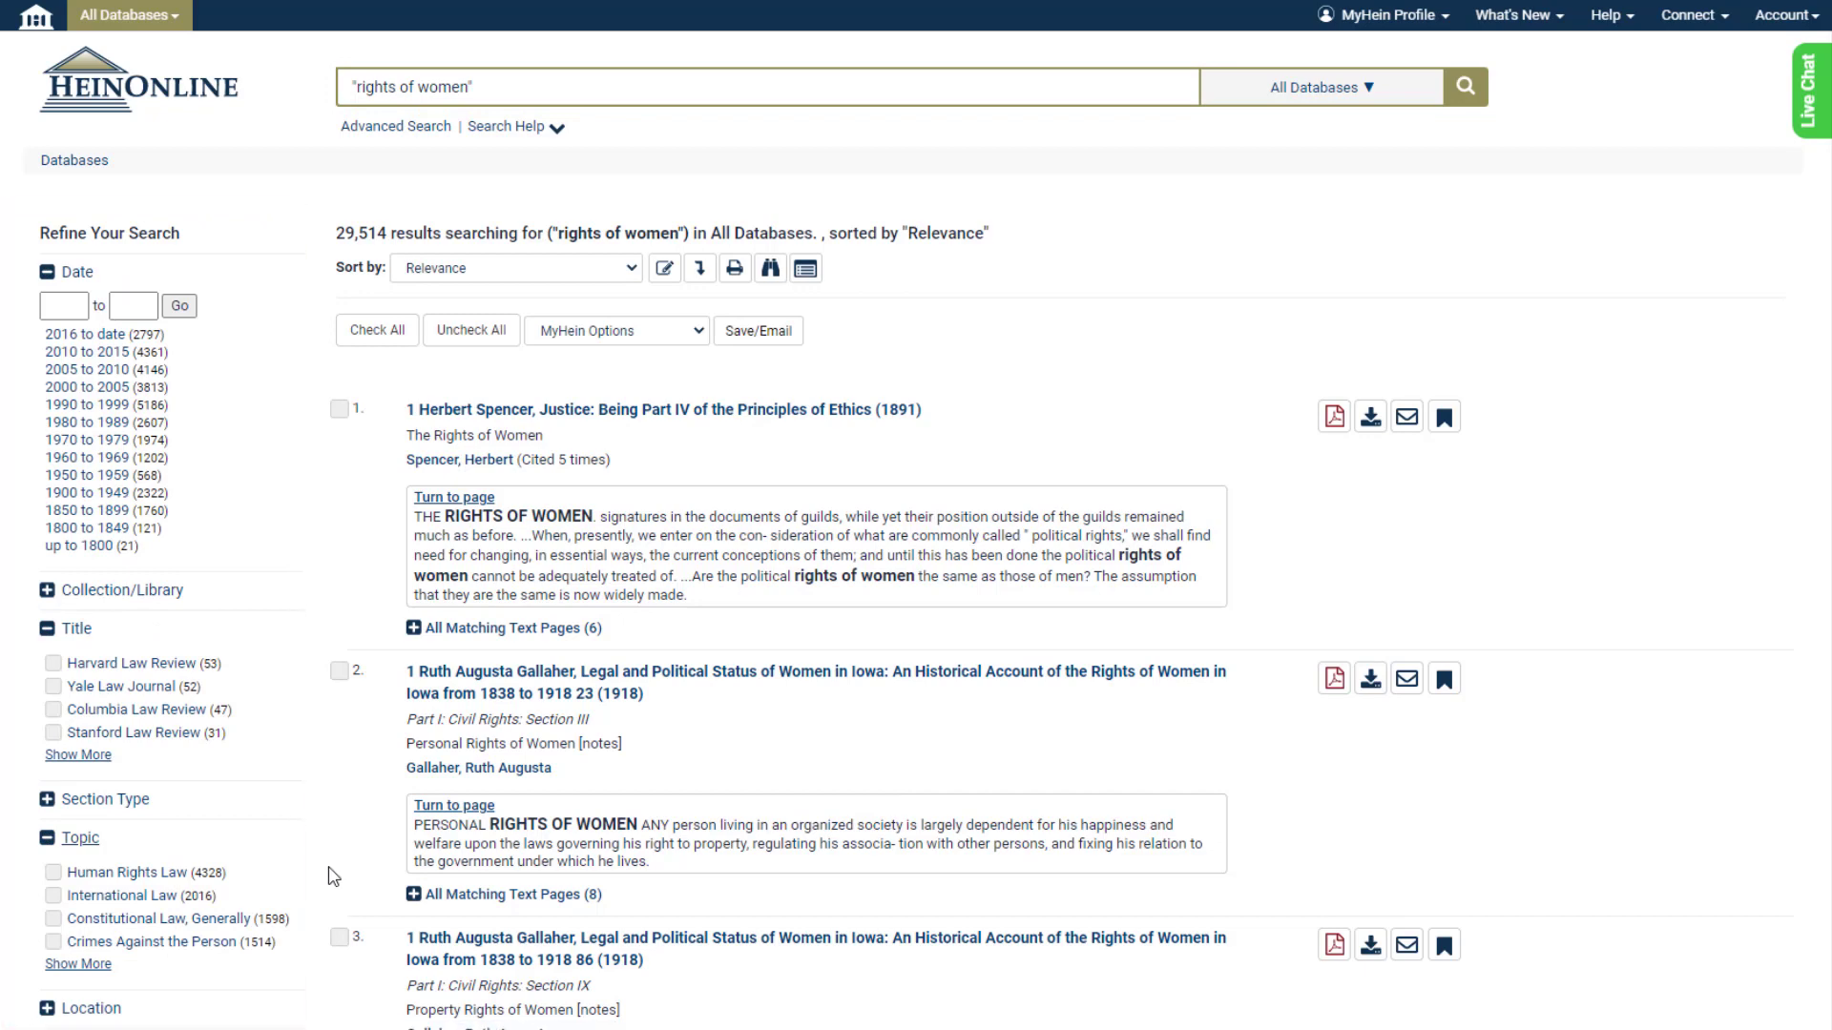
left_click(559, 270)
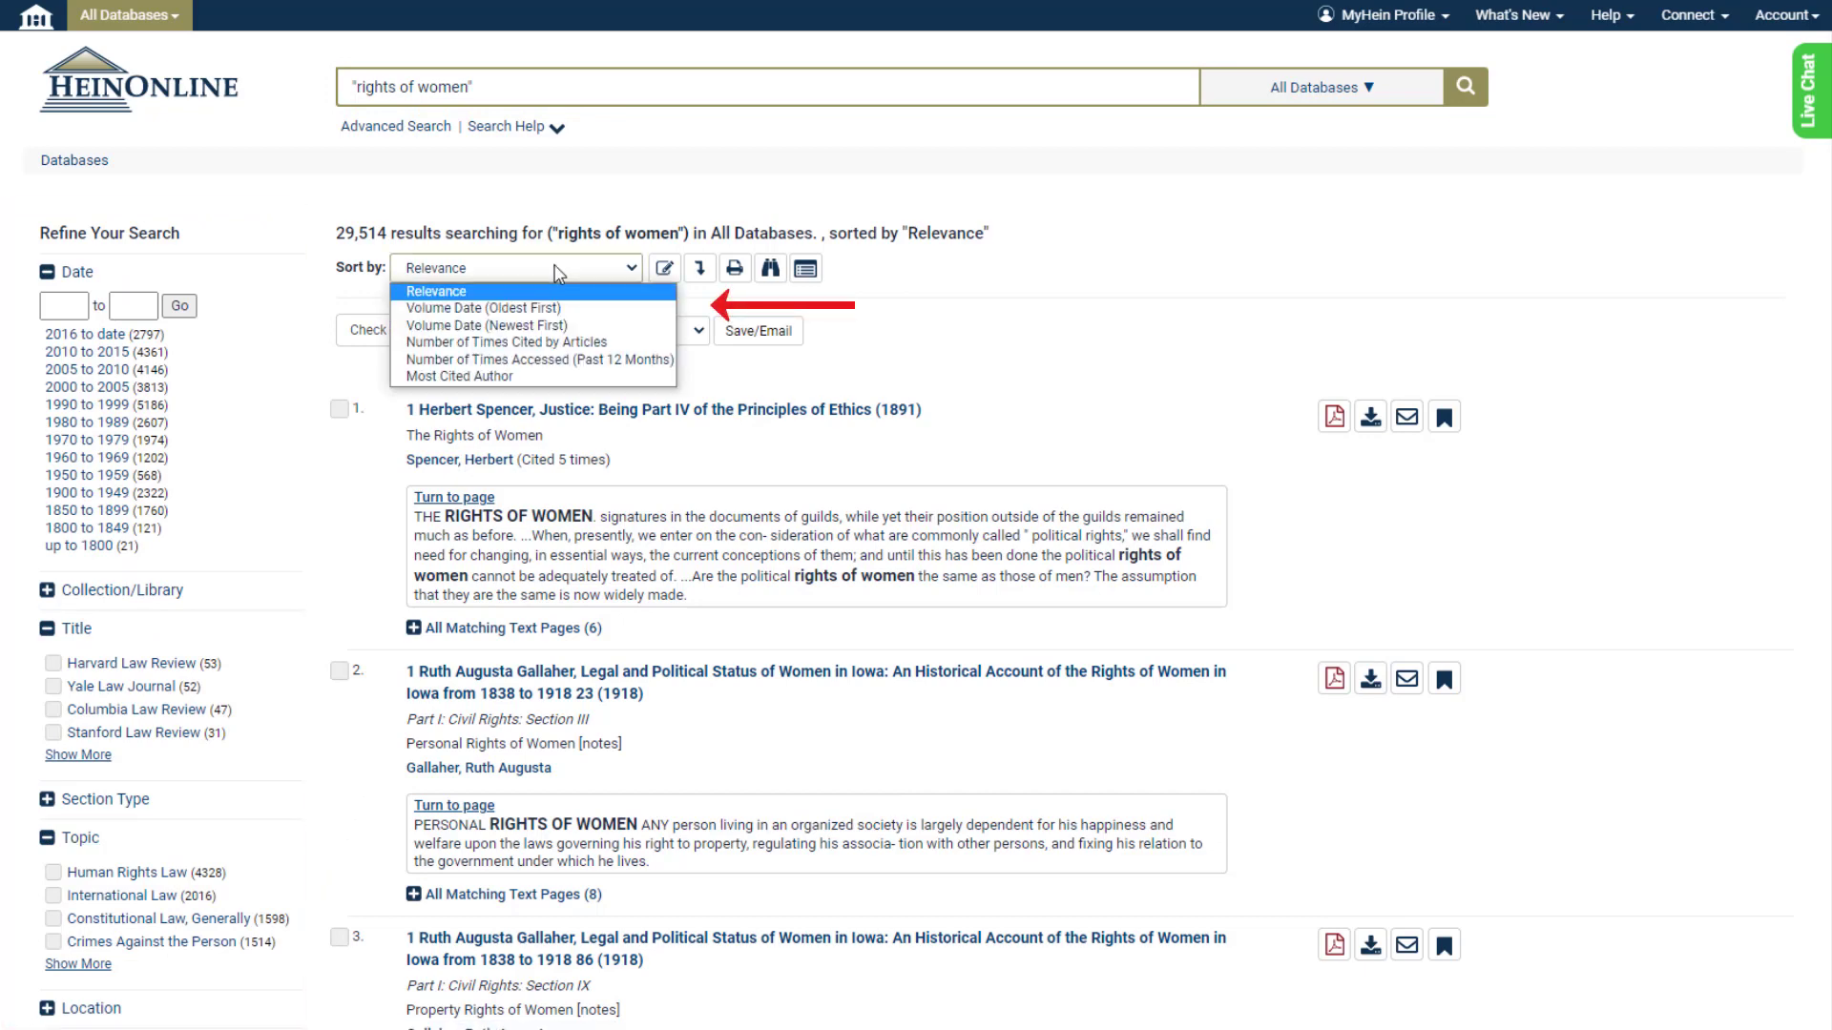
left_click(610, 342)
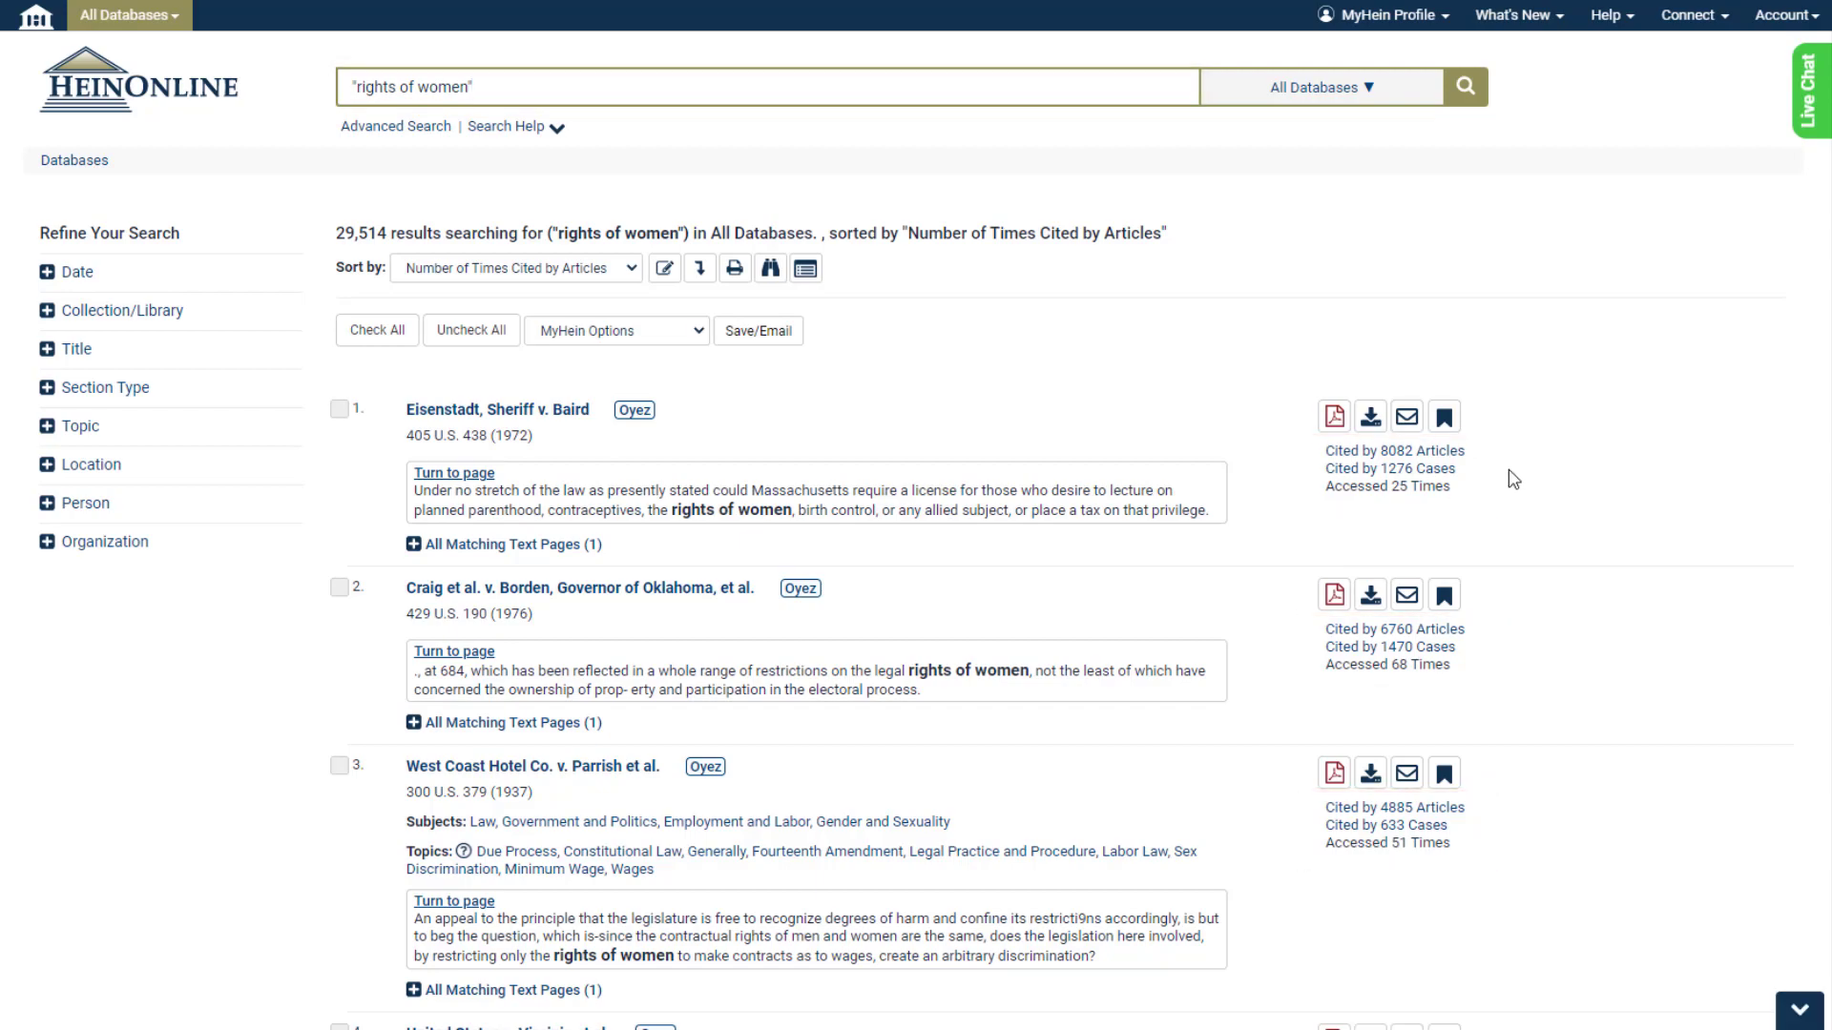
Step: Open 'The Empty Idea of Equality' from the sorted results
scroll(1509, 472, "down", 15)
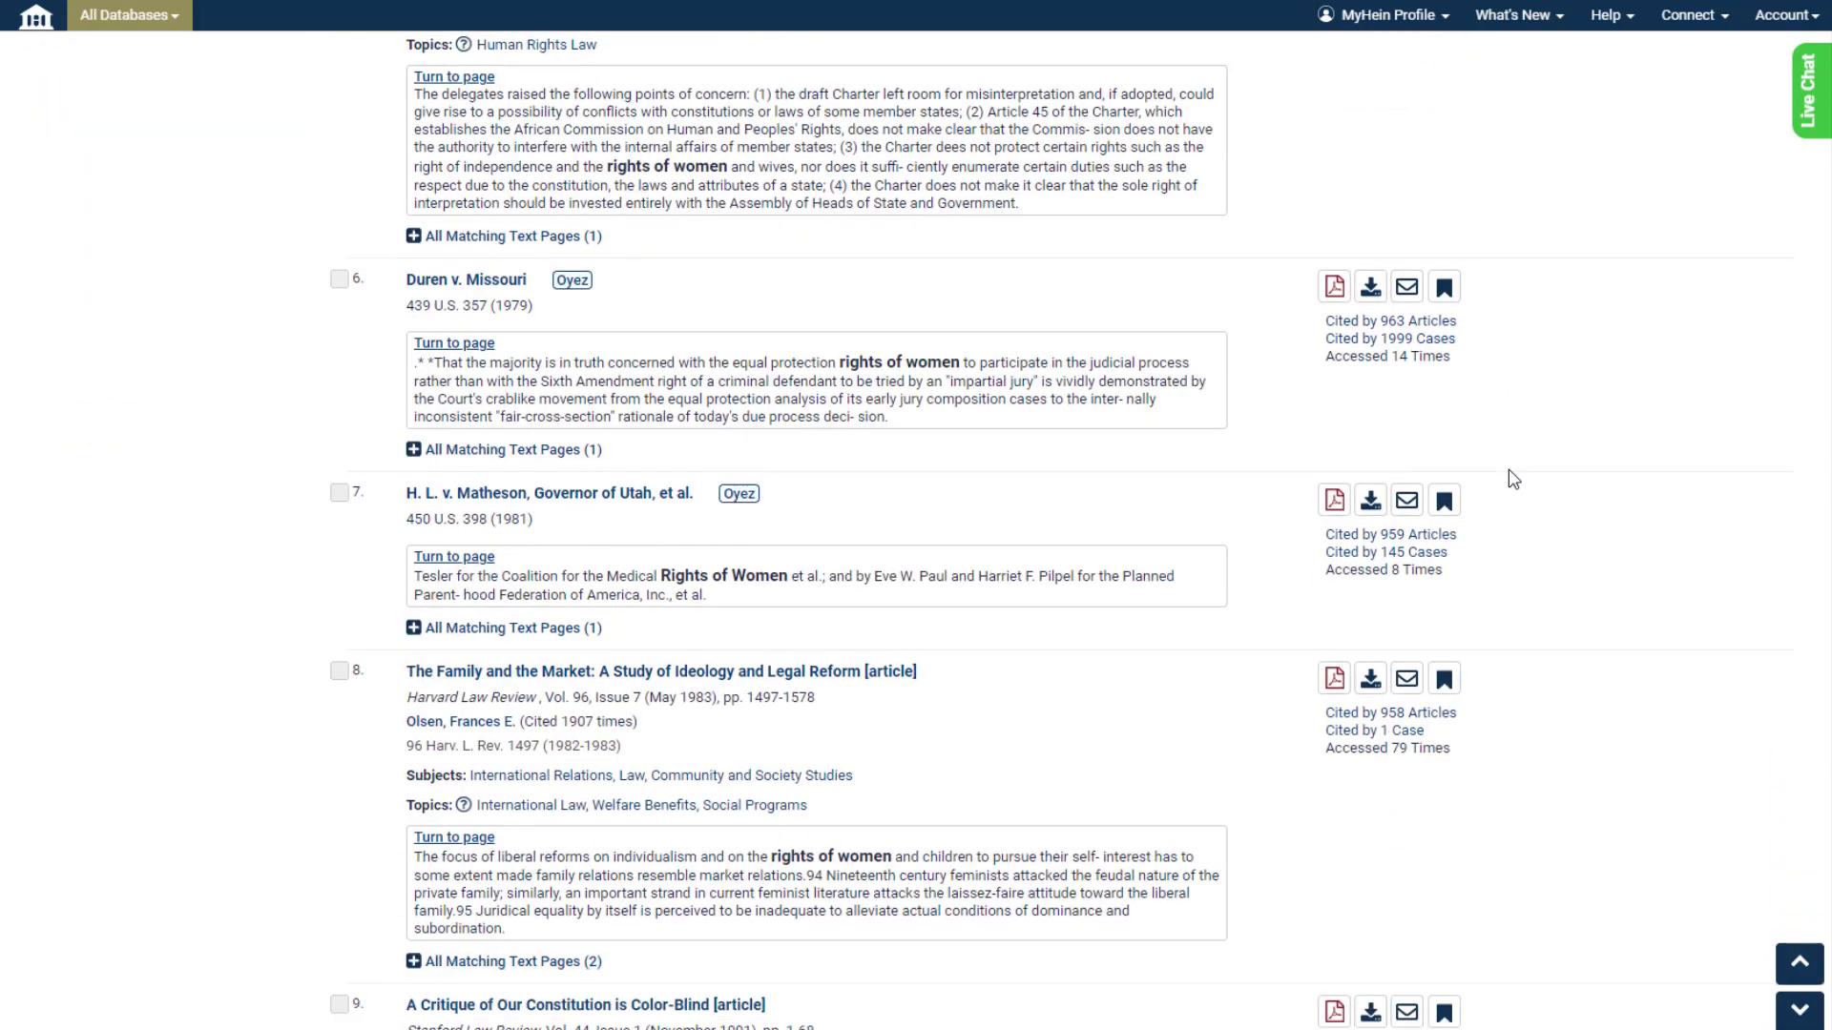
scroll(1509, 469, "down", 5)
left_click(635, 462)
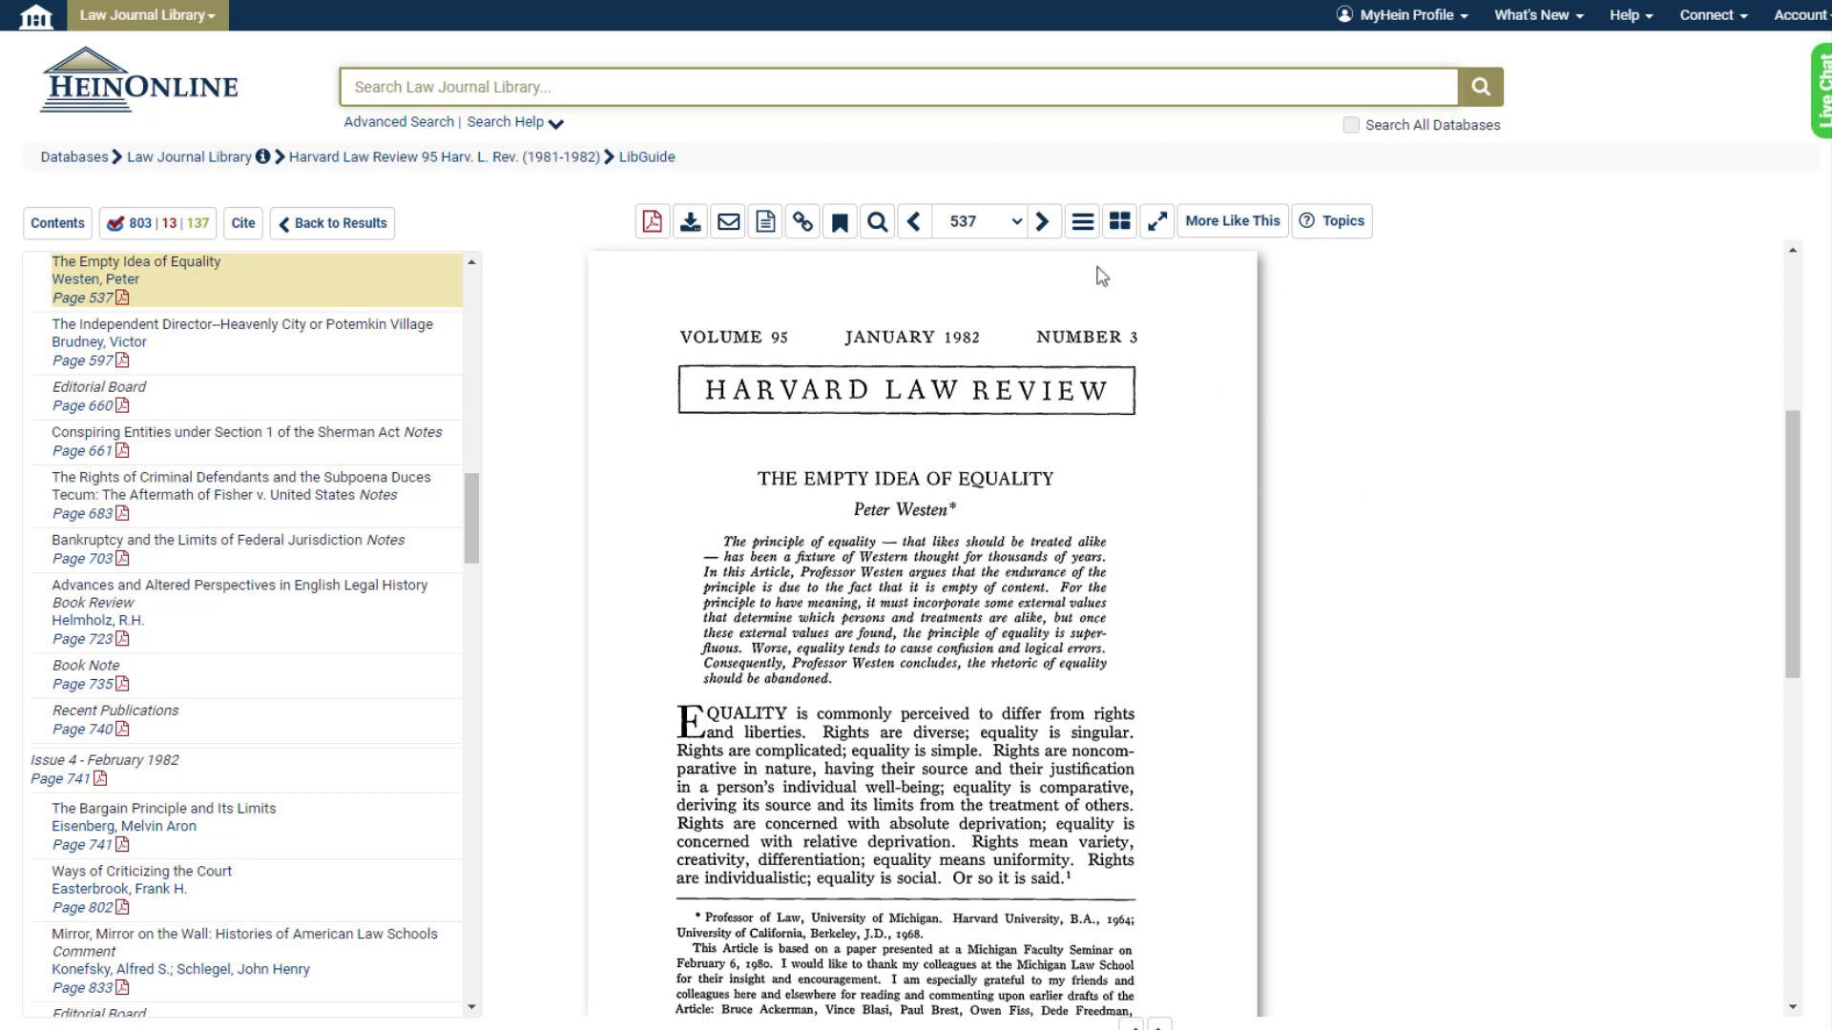
Step: Page forward to 539 and show ScholarCheck counts: 803 articles, 13 cases, 137 accesses
left_click(1043, 221)
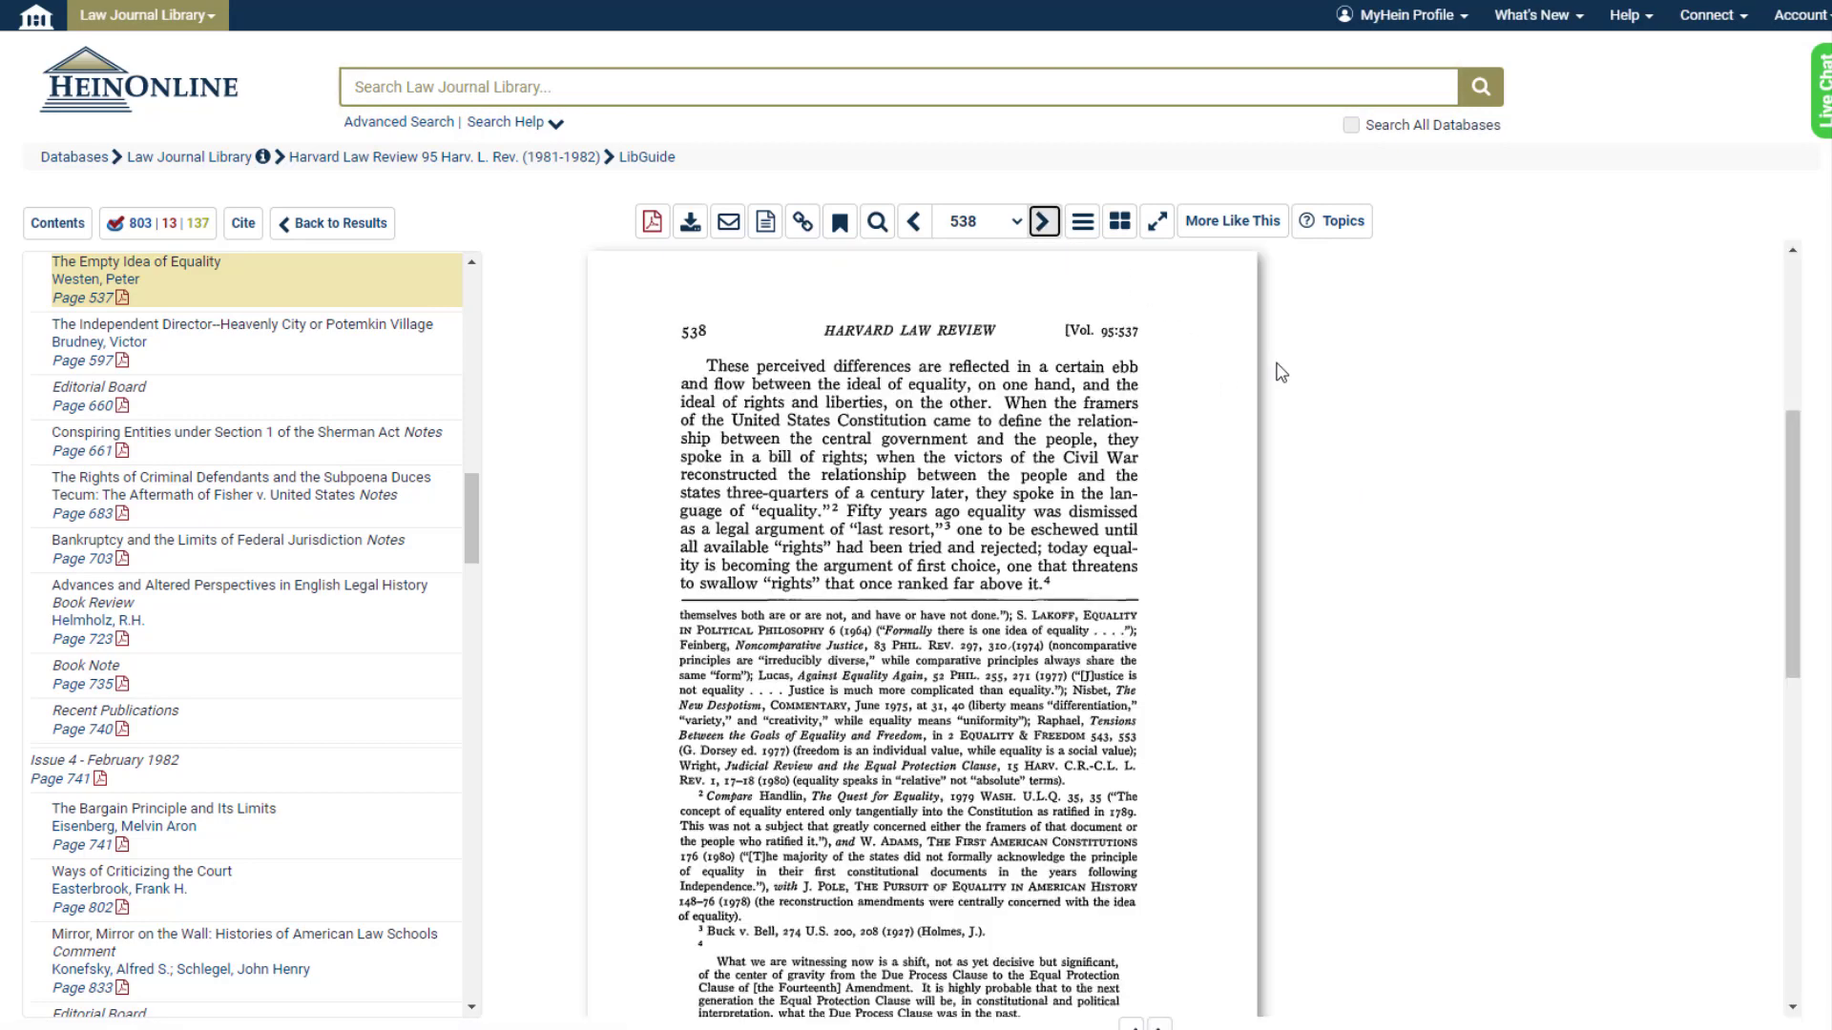
left_click(1044, 221)
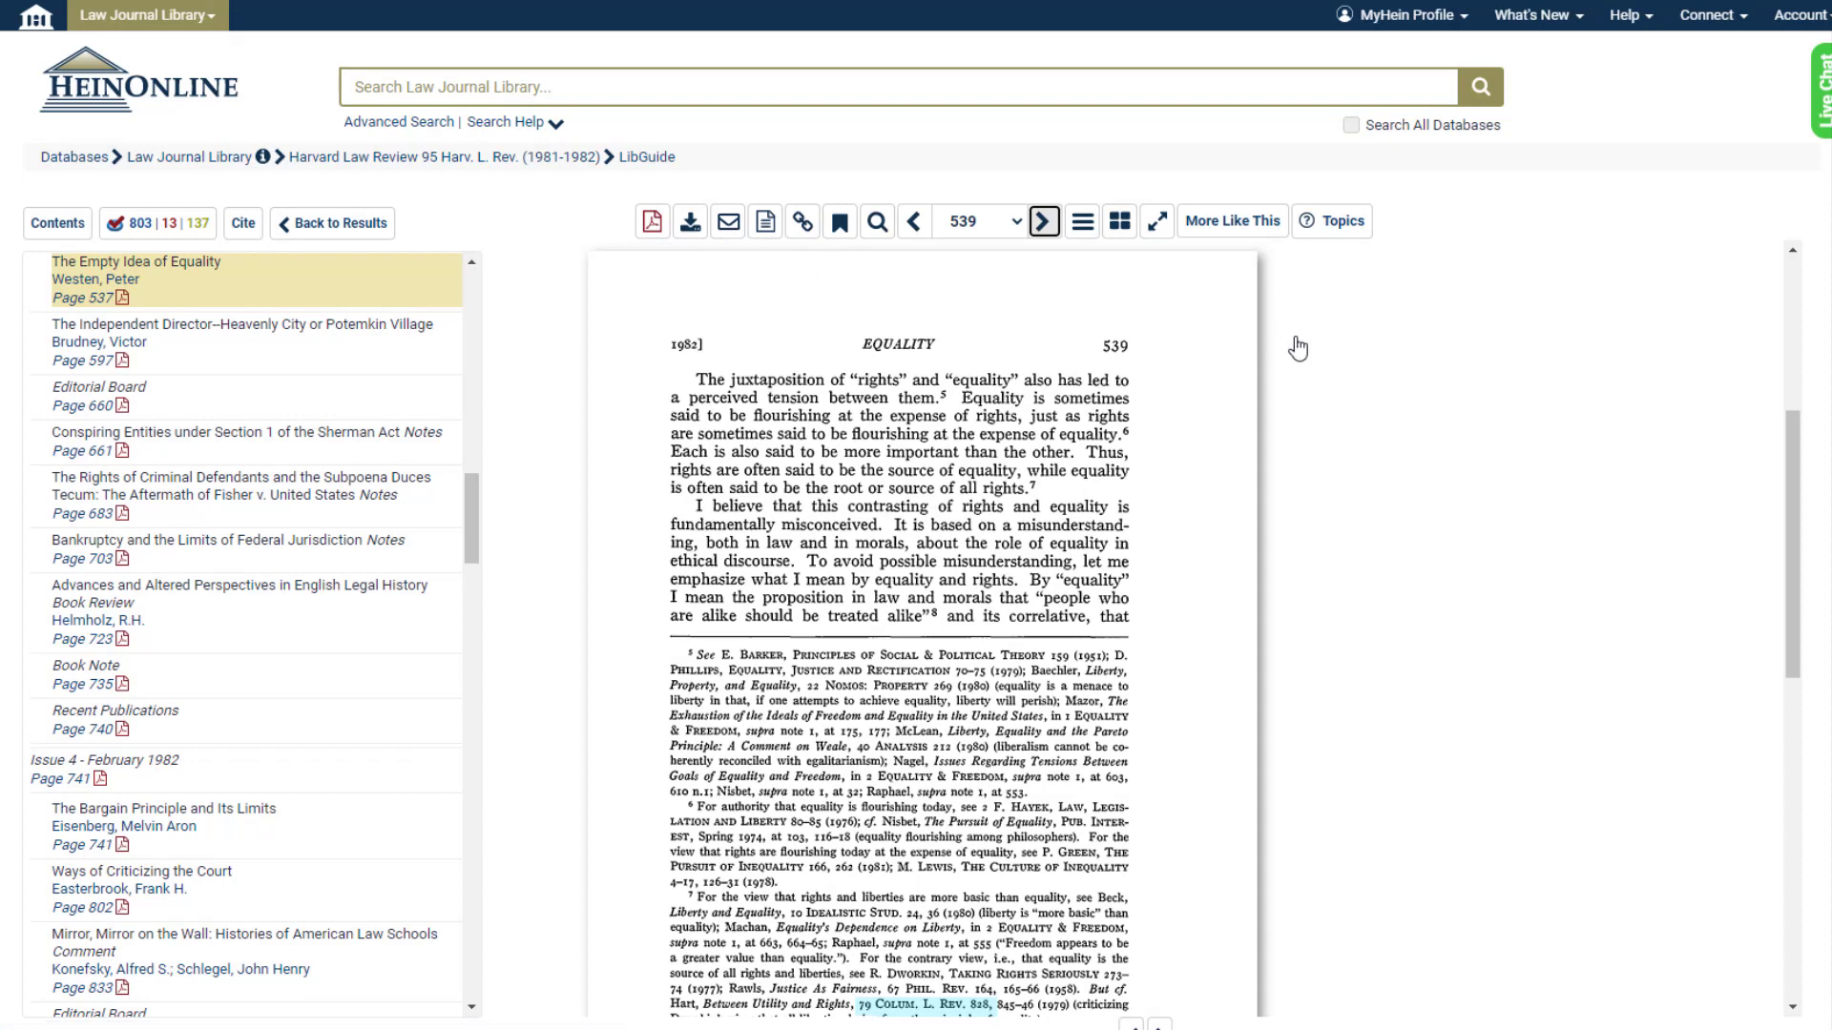
left_click(165, 231)
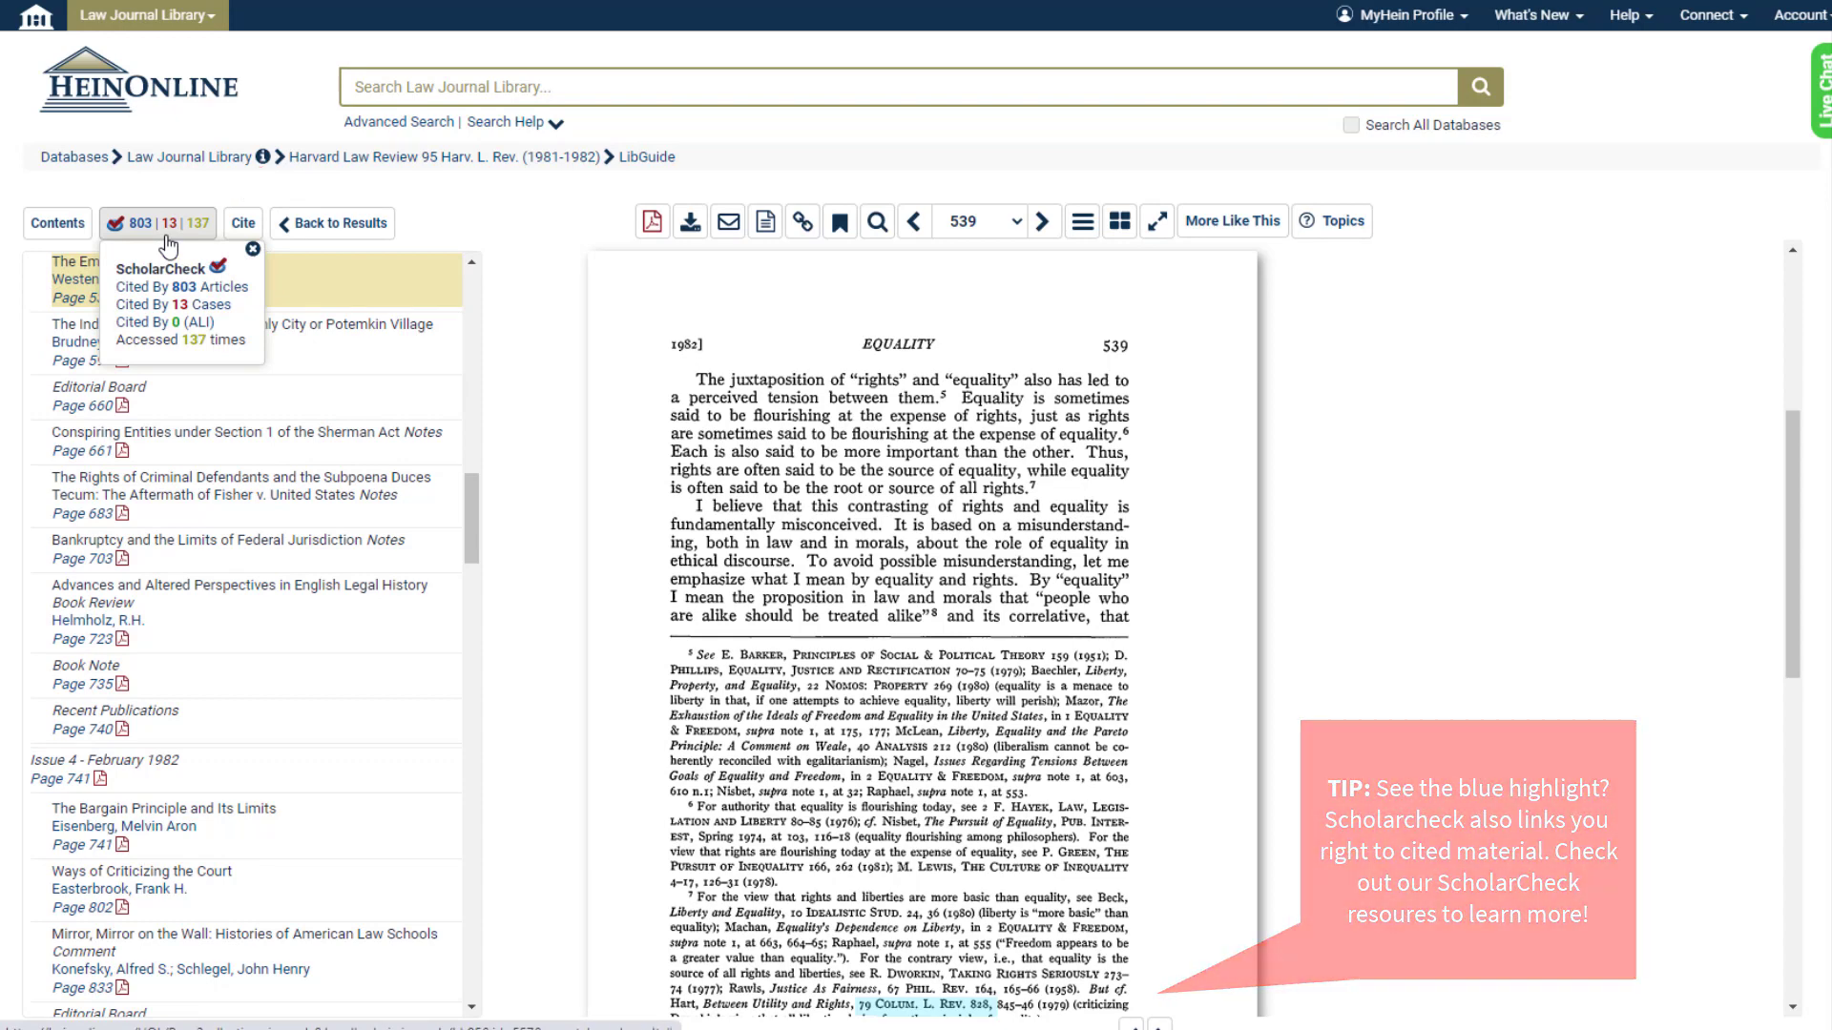
Step: View the article's citation formats, then its topics: Education Law and Human Rights Law
left_click(240, 229)
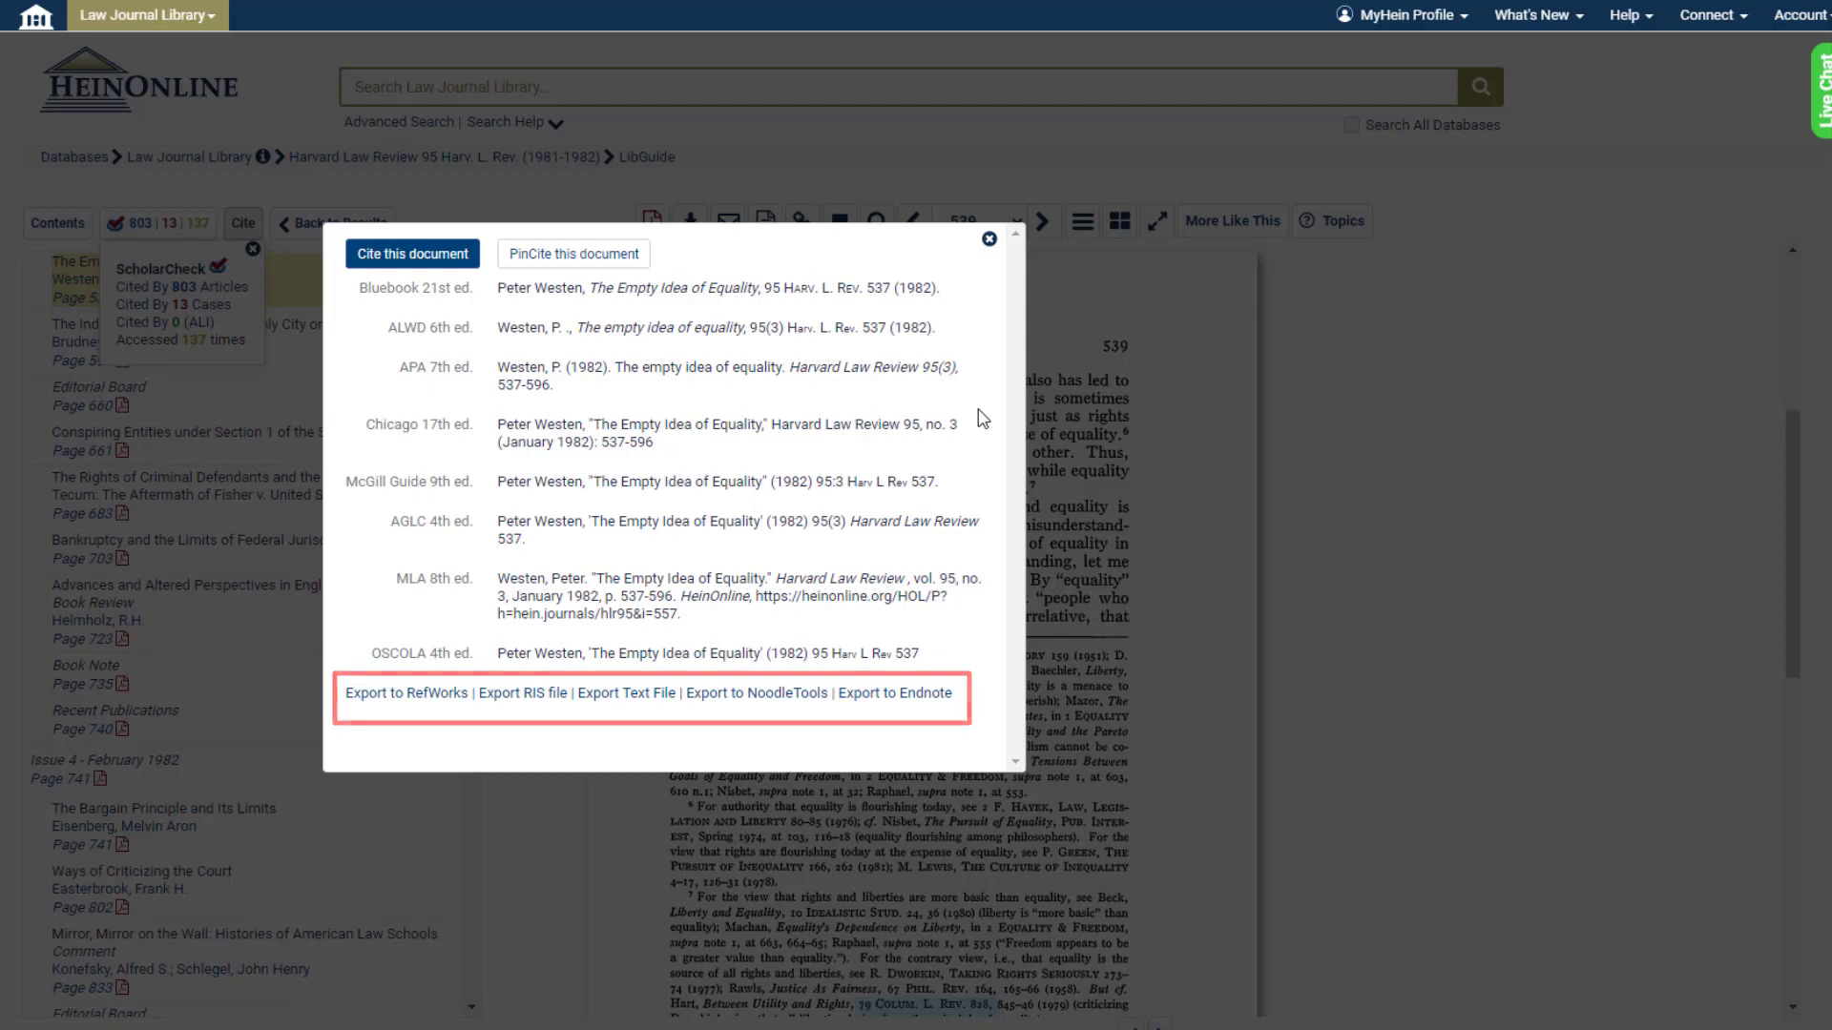
left_click(990, 238)
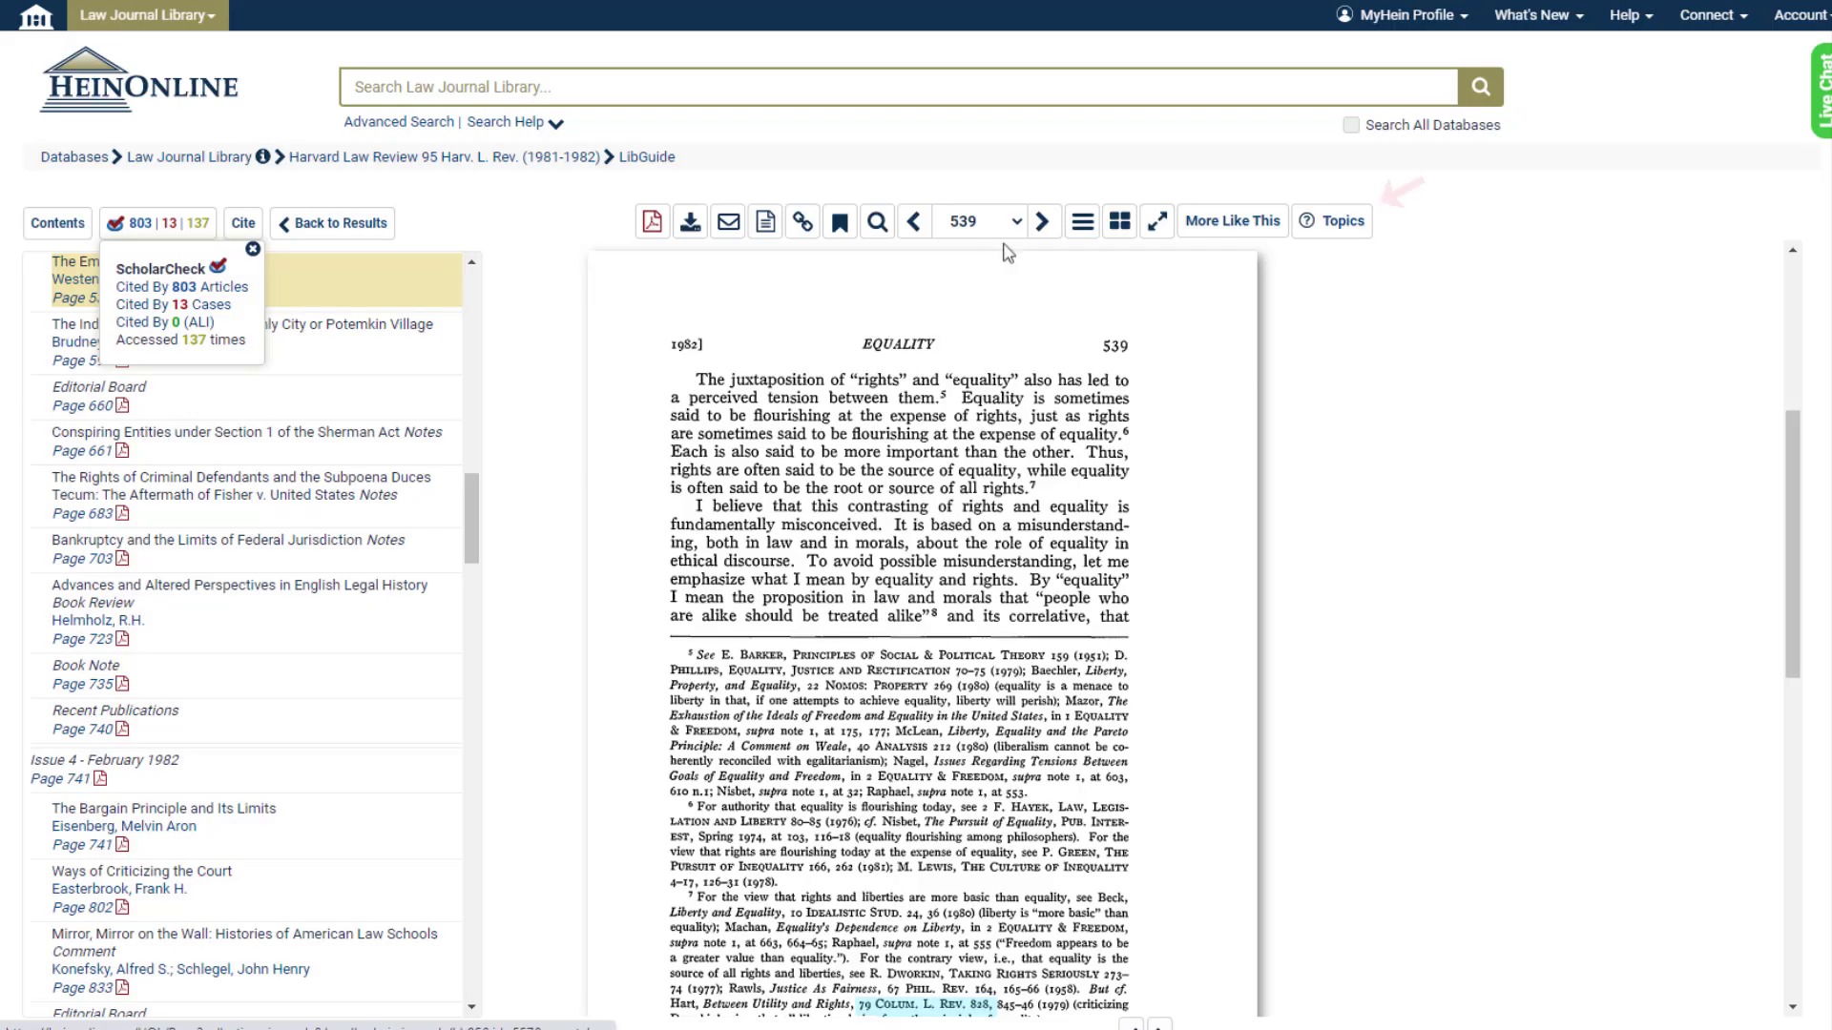
left_click(1344, 234)
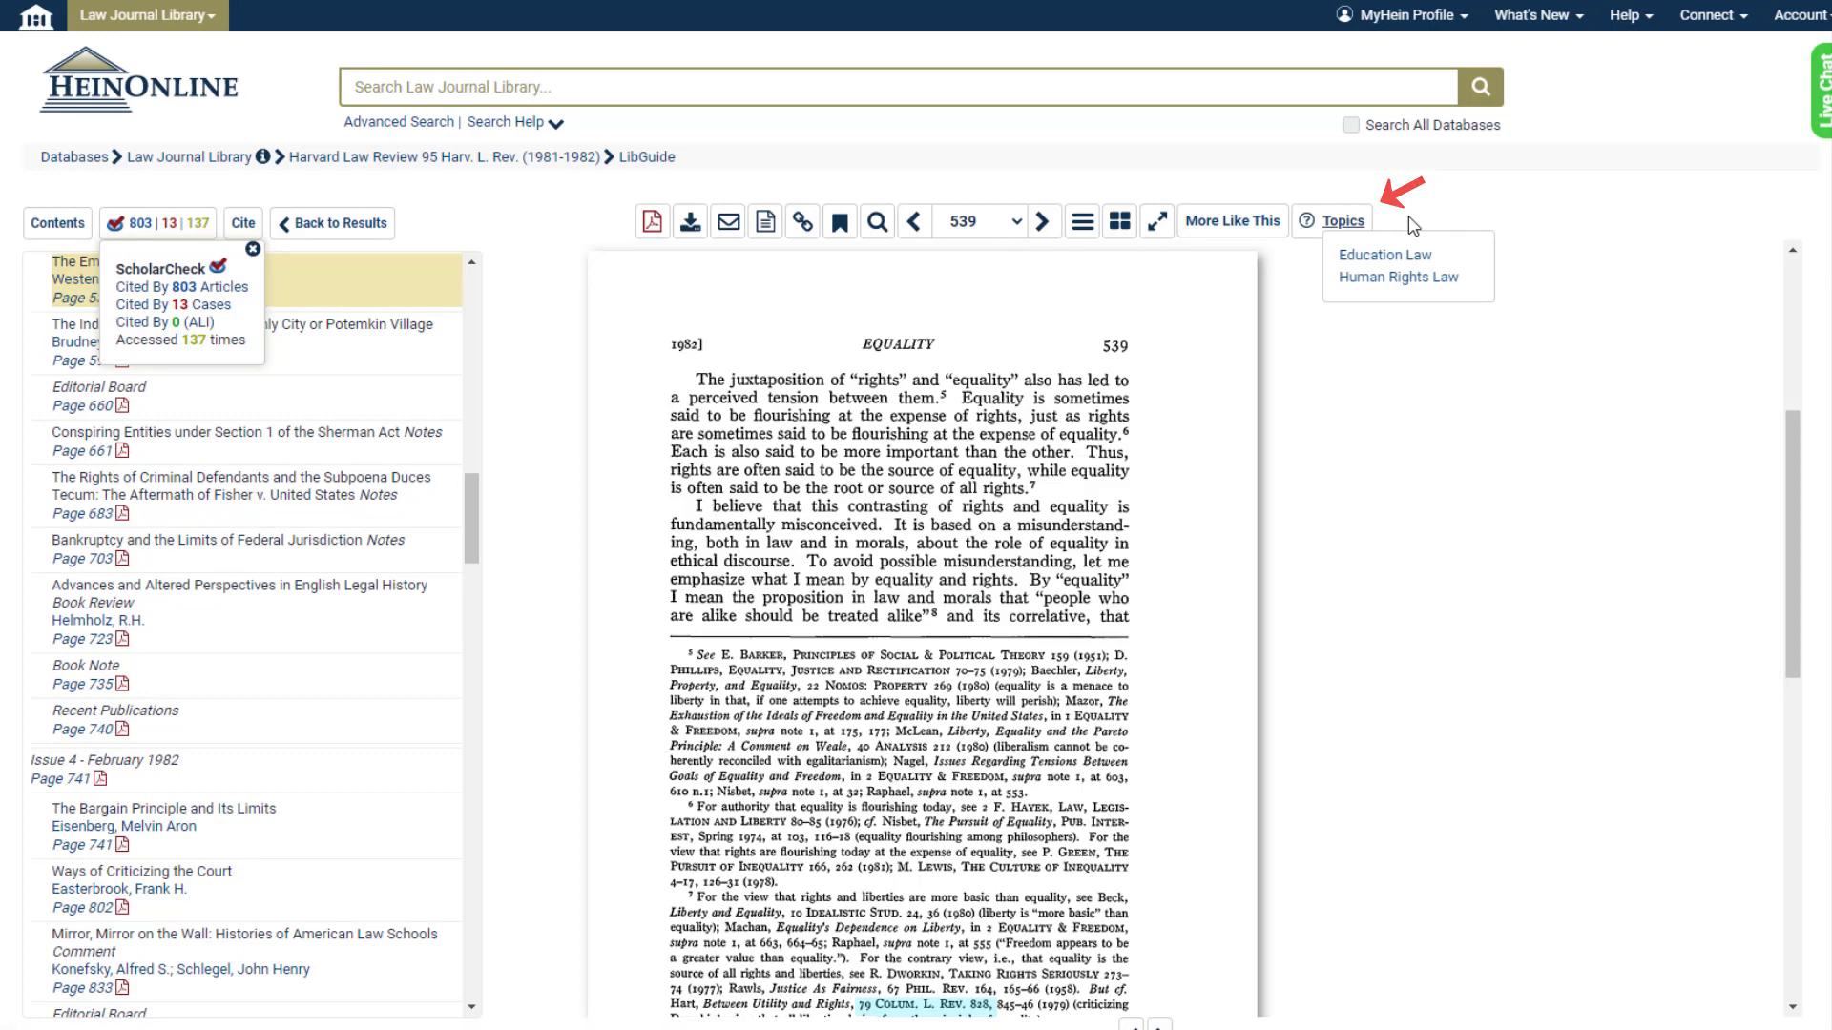
Step: List More Like This articles, then go back to page 539 of the article
left_click(1250, 235)
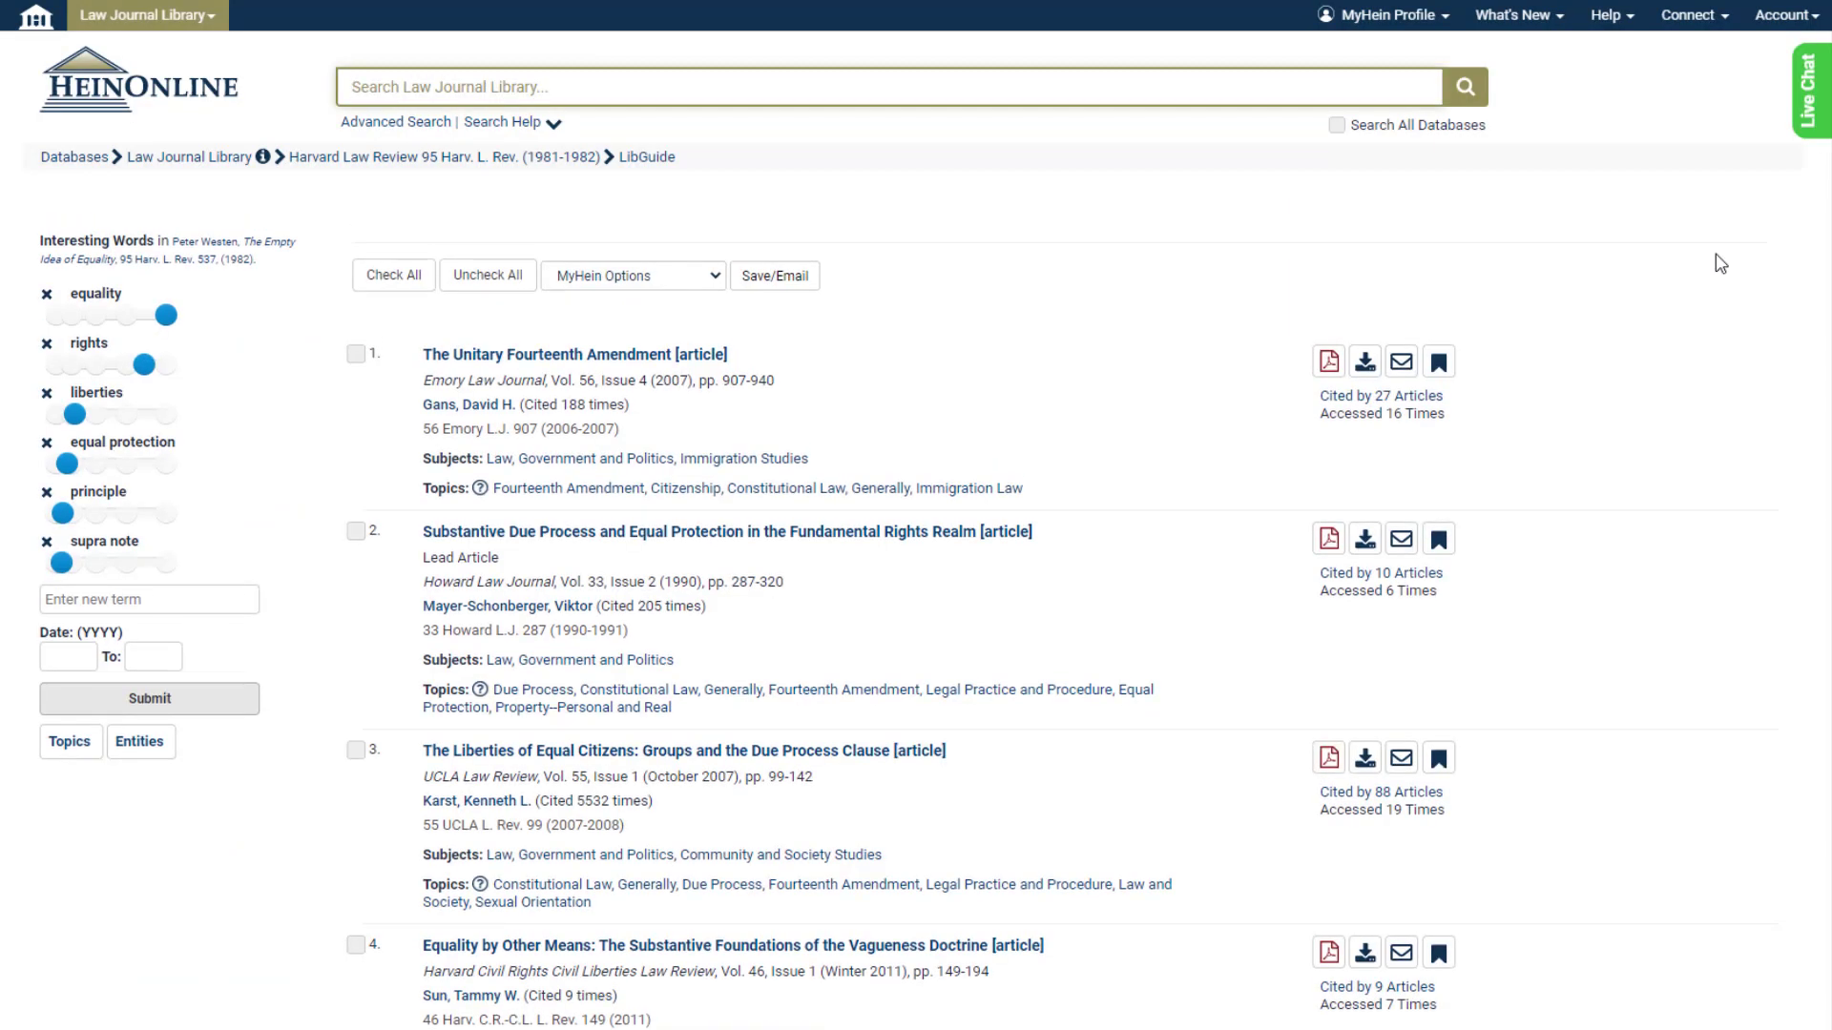
key("alt+Left")
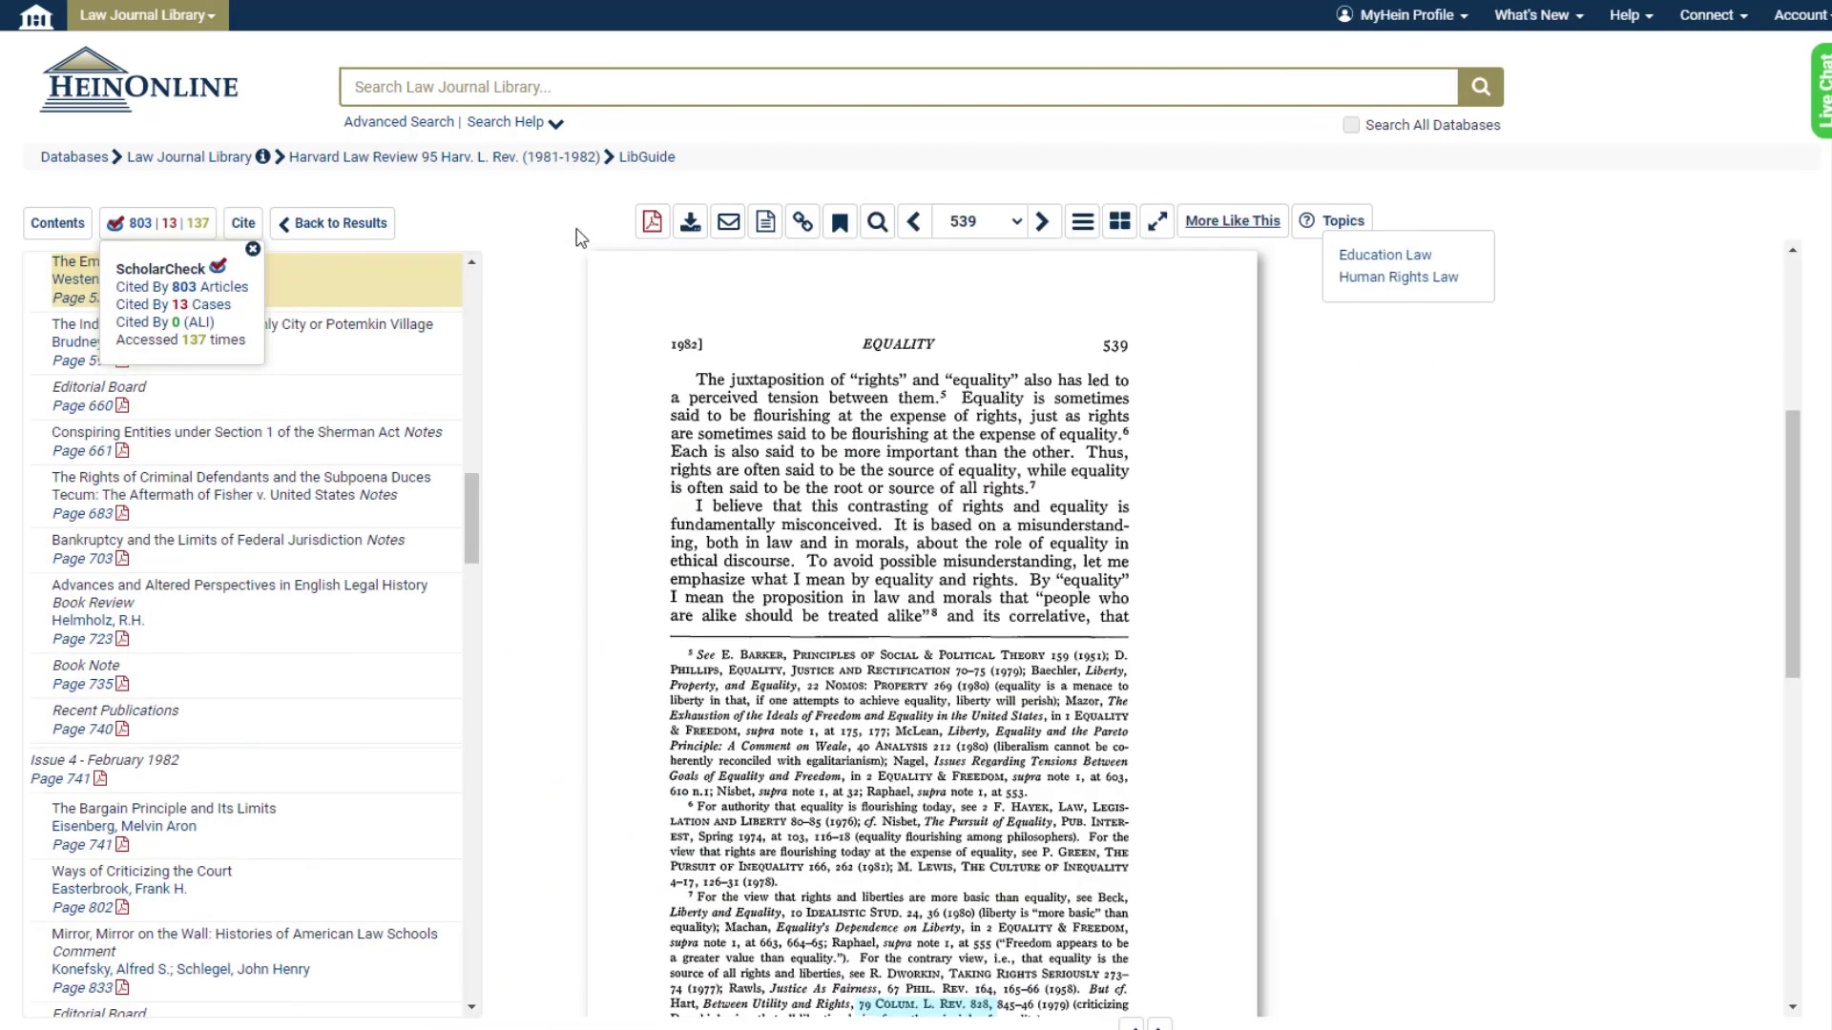